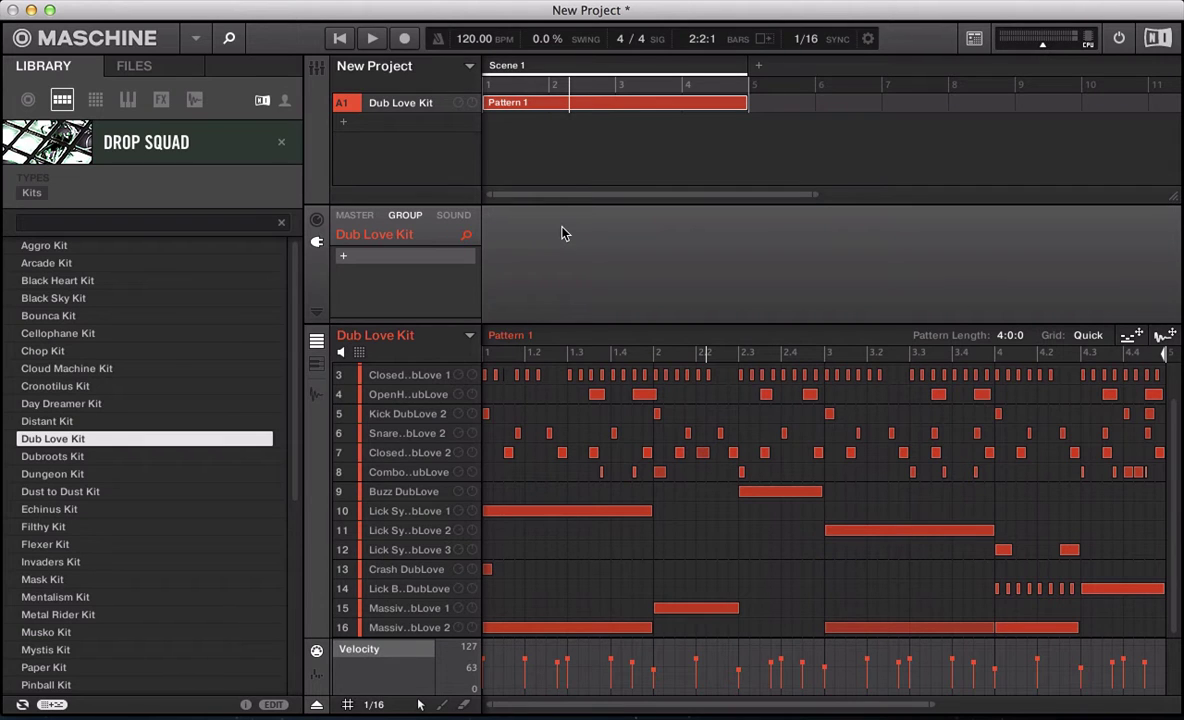
Play the Dub Love Kit pattern to hear it without any group effect.
click(346, 256)
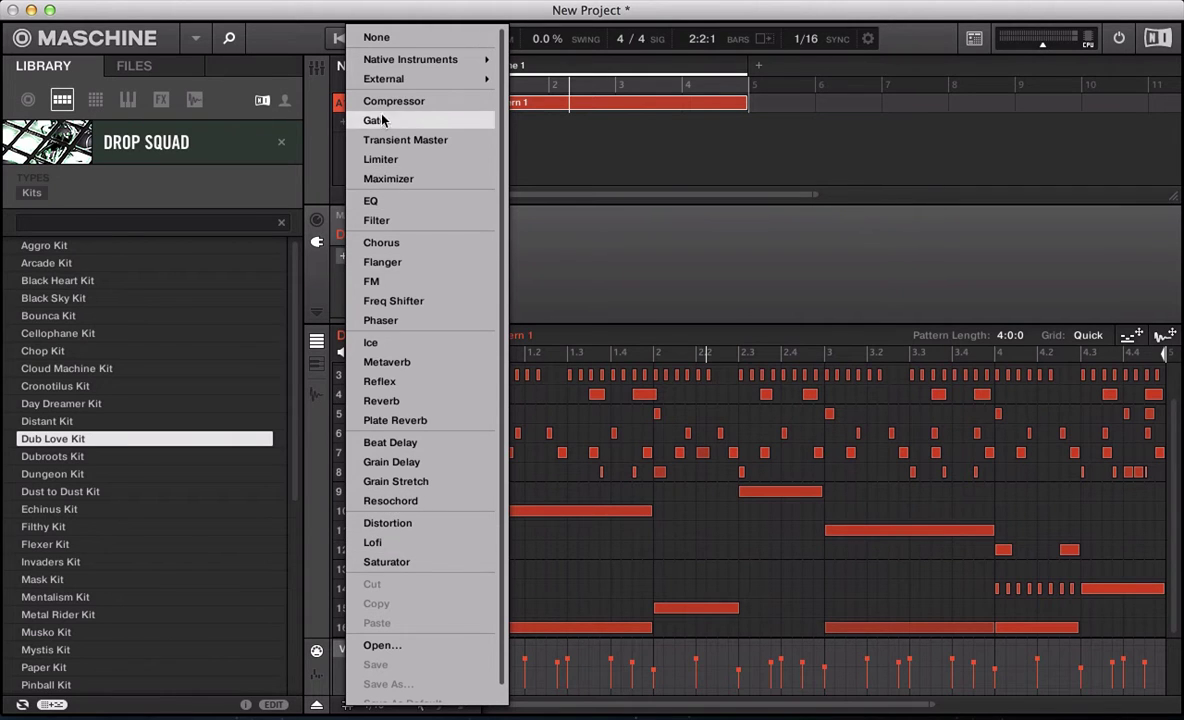
click(600, 258)
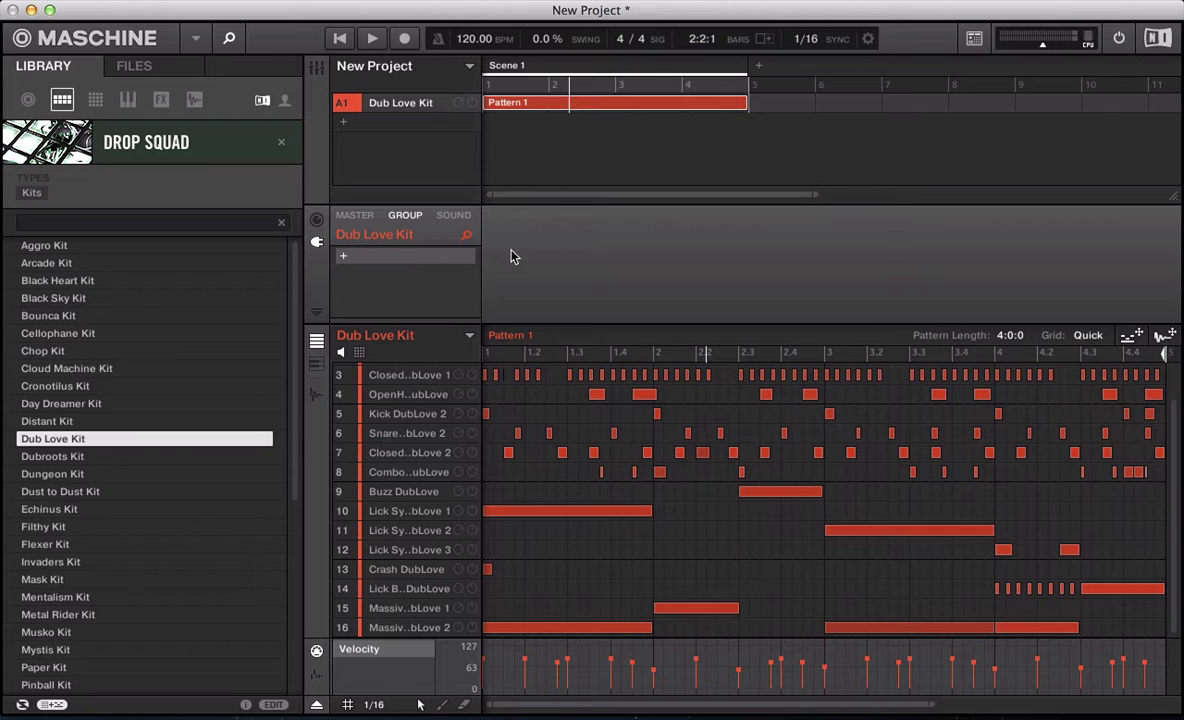
key(space)
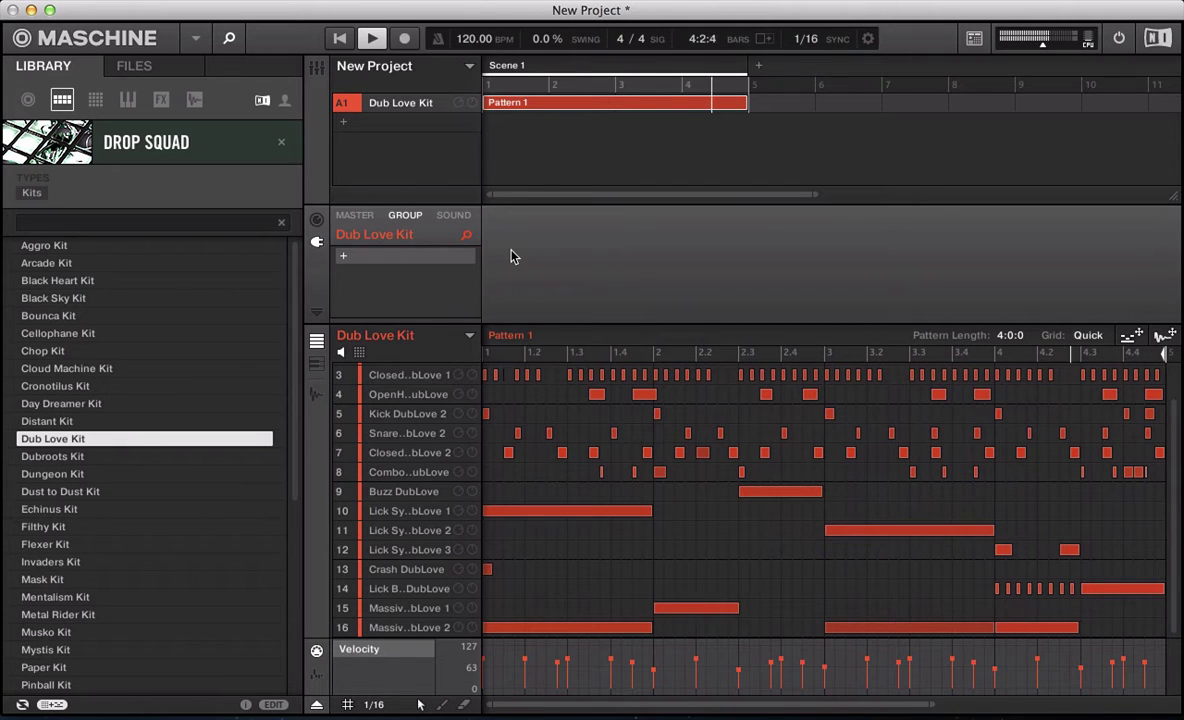
key(space)
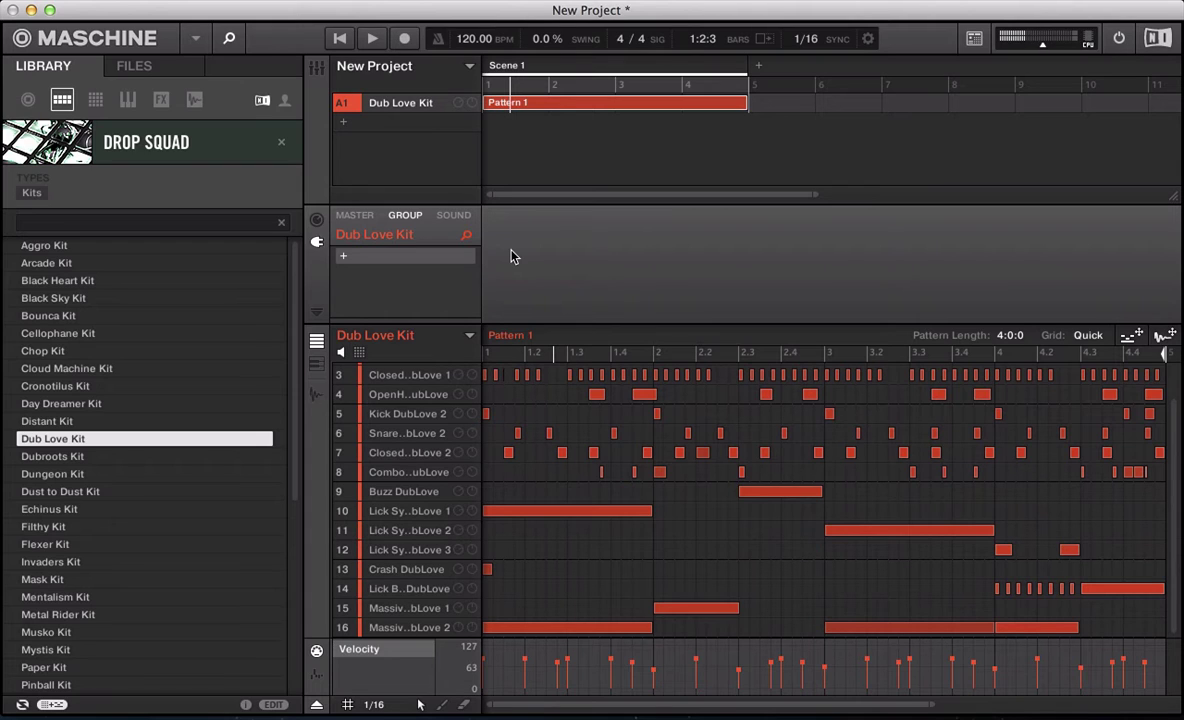
Mute sounds 9 to 16 of the Dub Love Kit and play the remaining drum sounds.
click(339, 494)
click(340, 512)
click(342, 532)
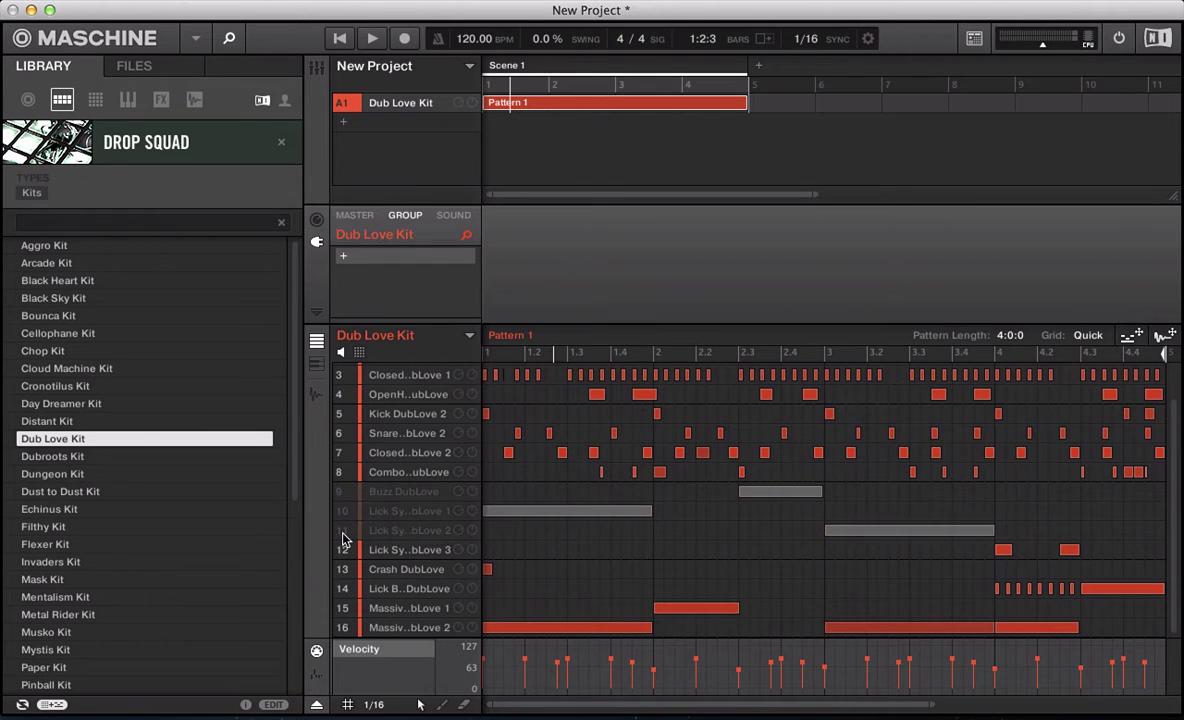
click(342, 550)
click(342, 569)
click(341, 589)
click(342, 608)
click(342, 627)
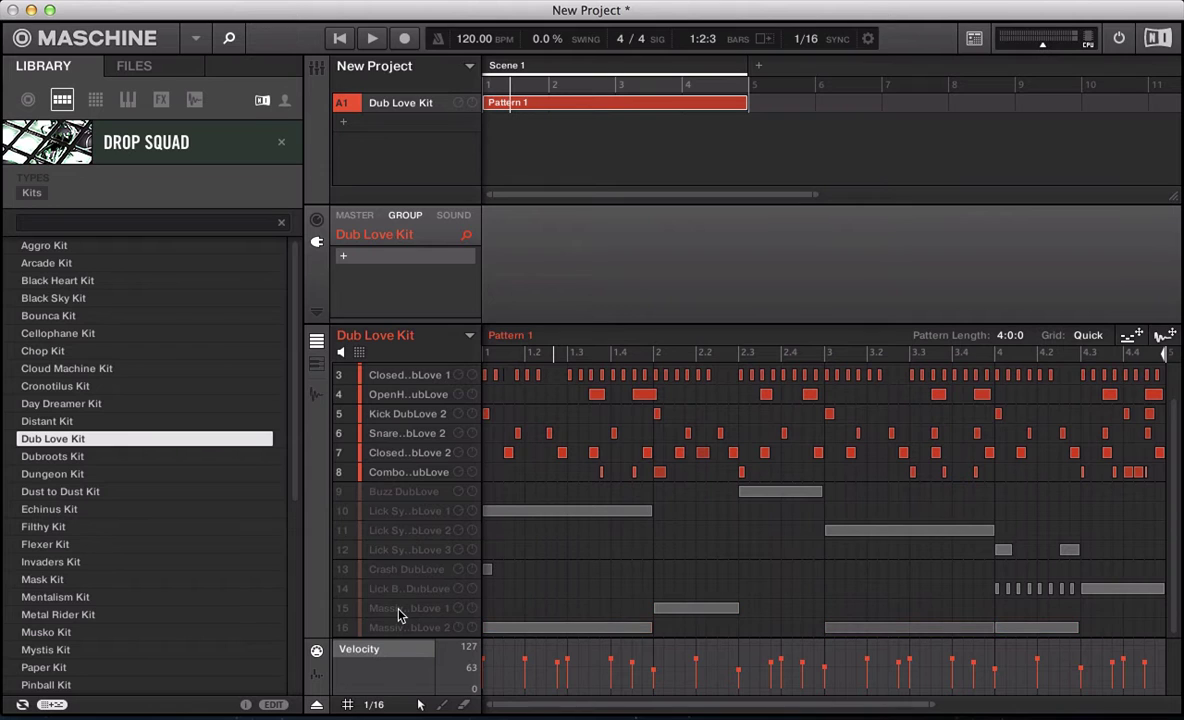
key(space)
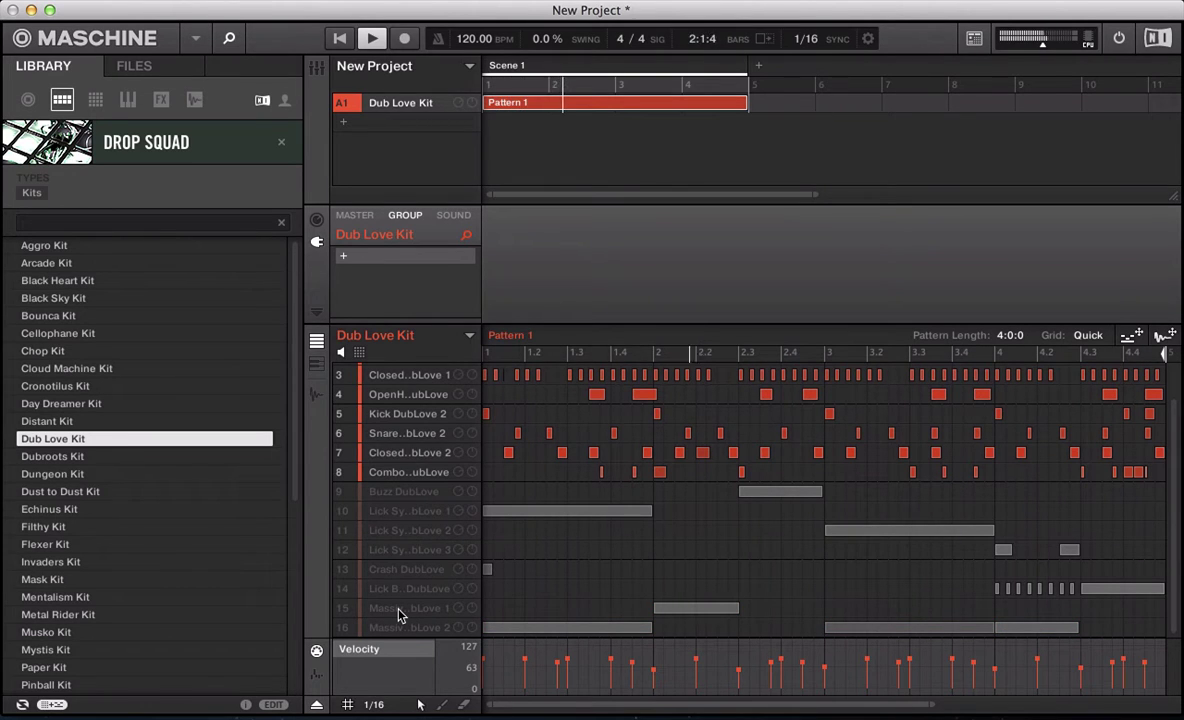
key(space)
Switch from the arrangement to the mixer view.
key(super+m)
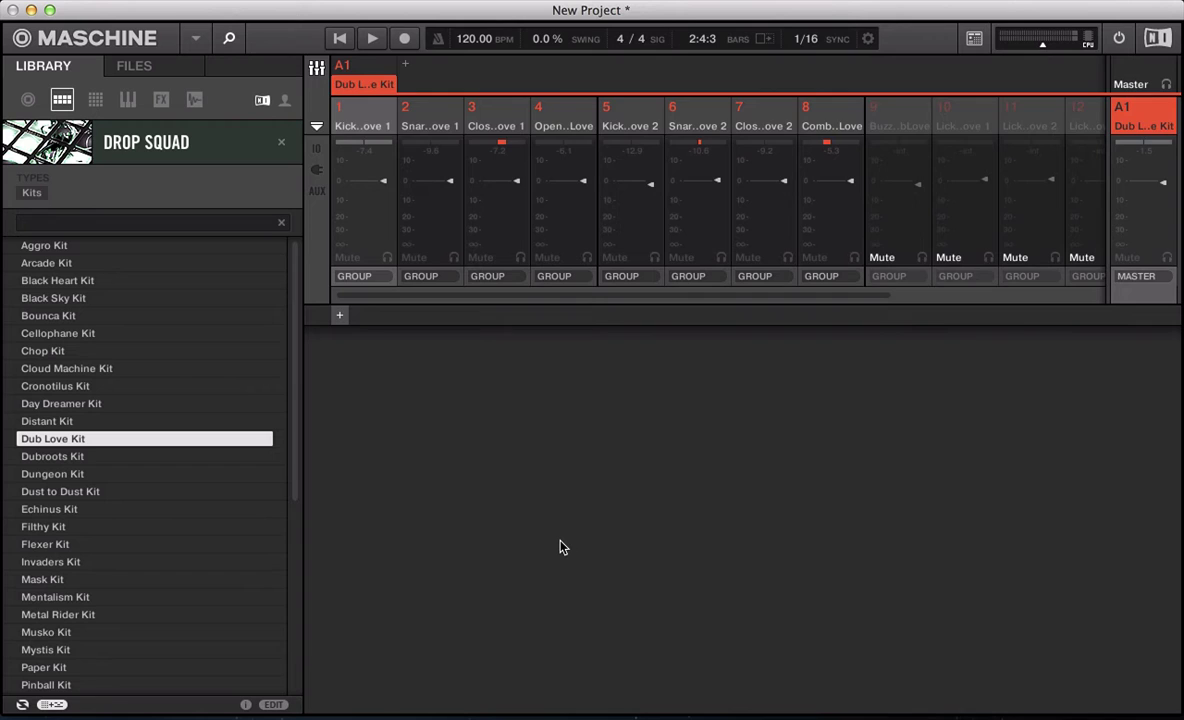
key(super+m)
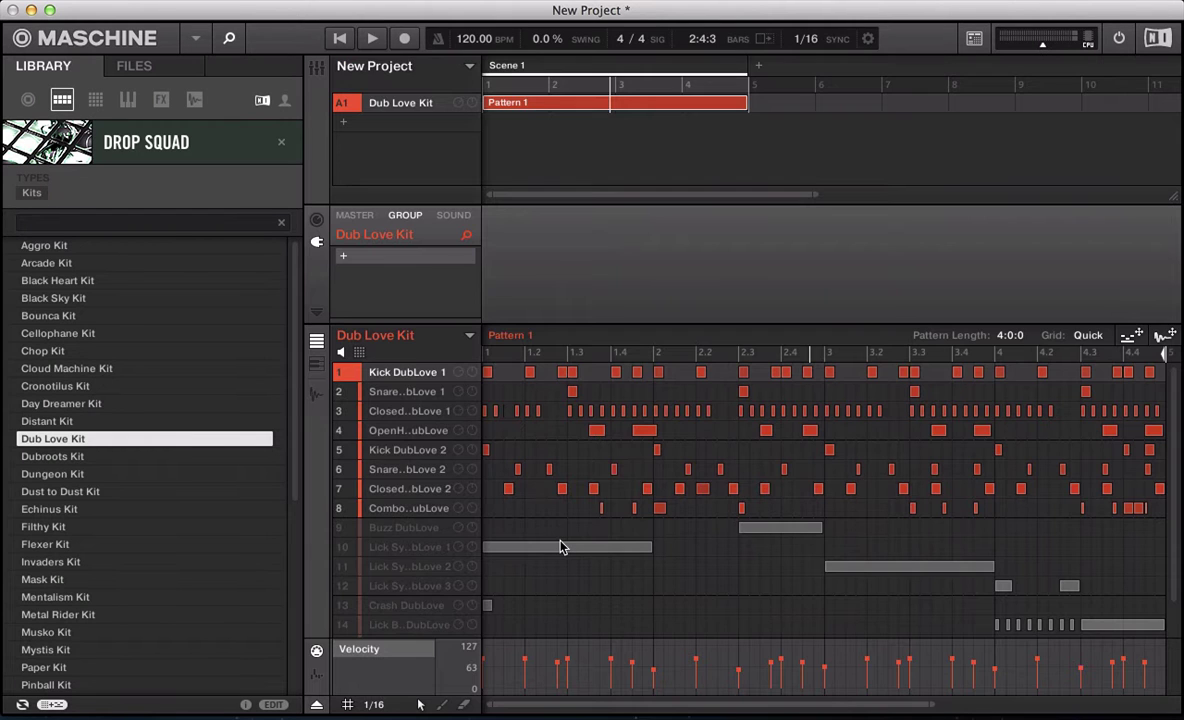
key(super+m)
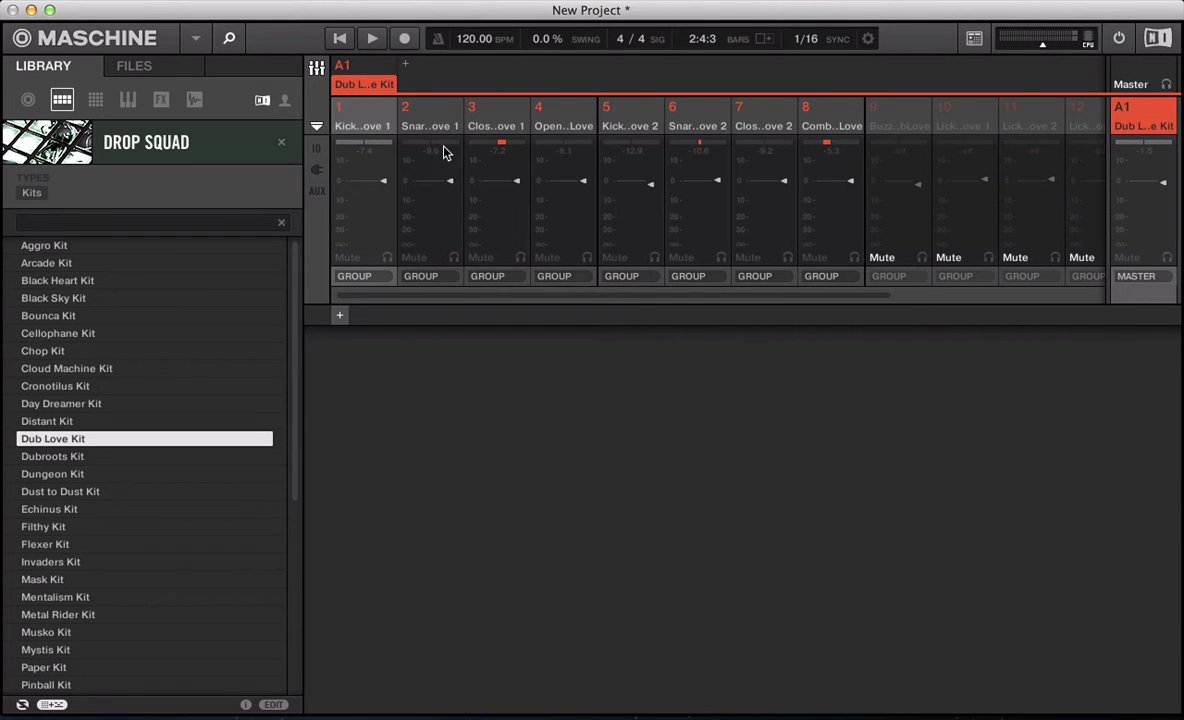
Inspect the individual channels of sounds 1 to 5 in the mixer and check their levels during playback.
click(336, 104)
click(430, 110)
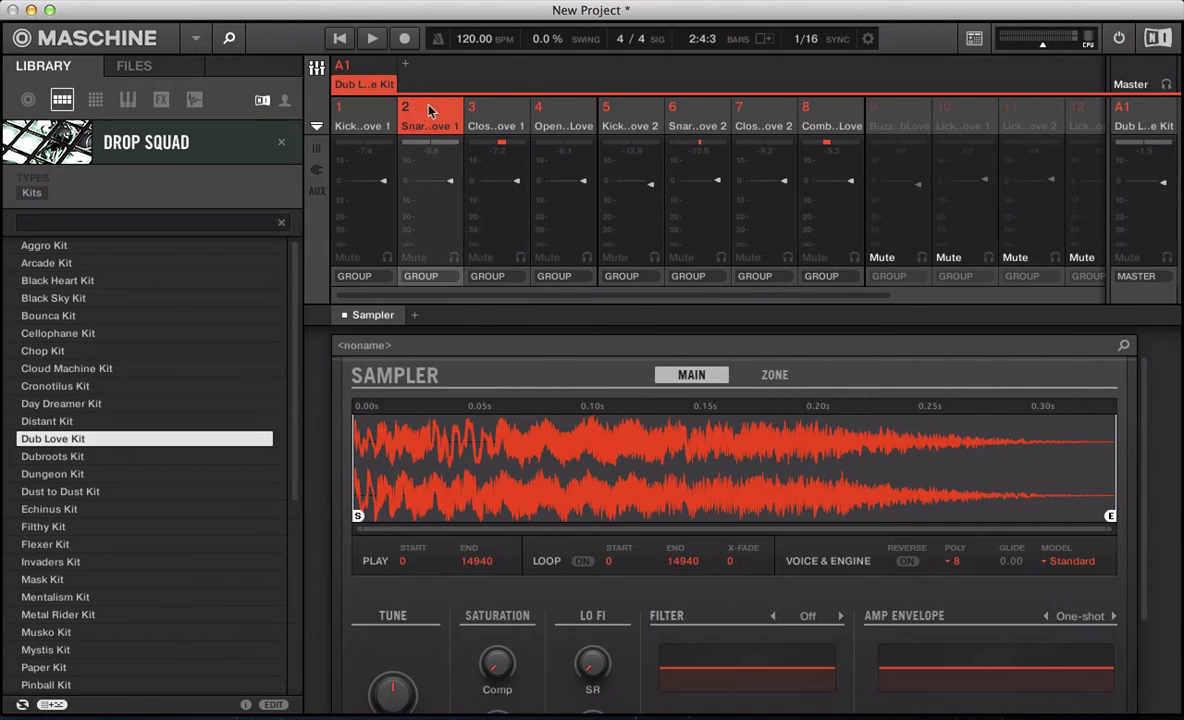
click(503, 110)
click(566, 110)
click(630, 110)
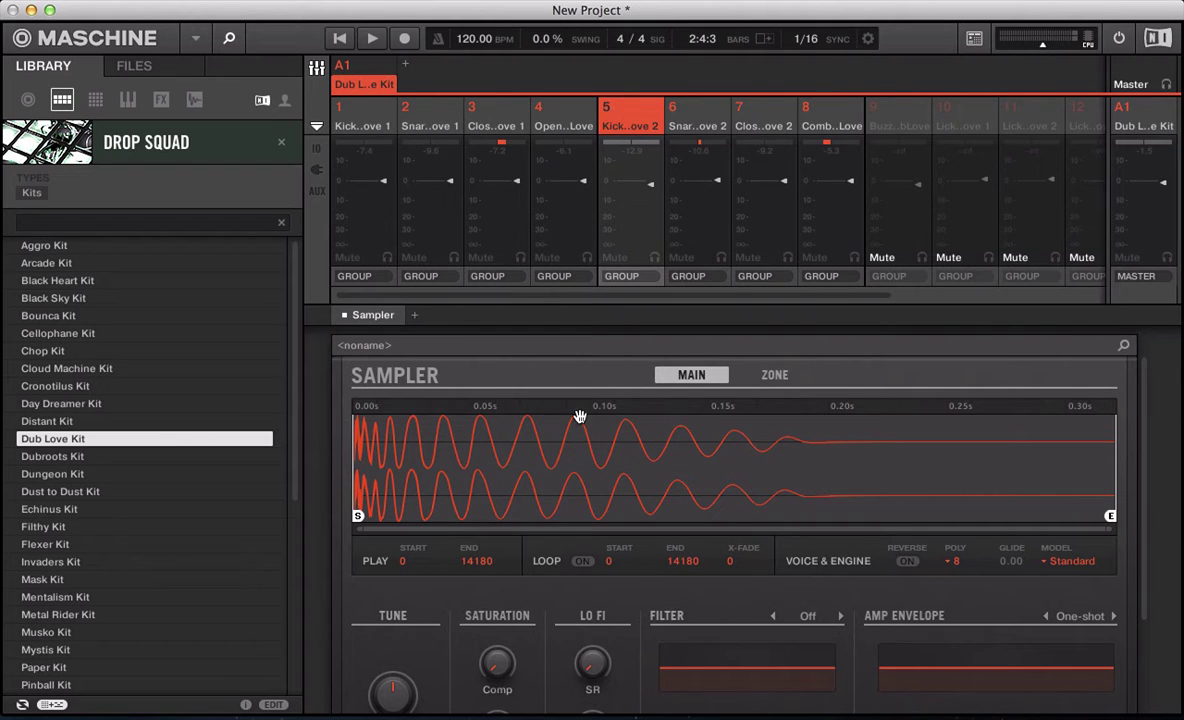
click(548, 112)
click(452, 112)
click(492, 121)
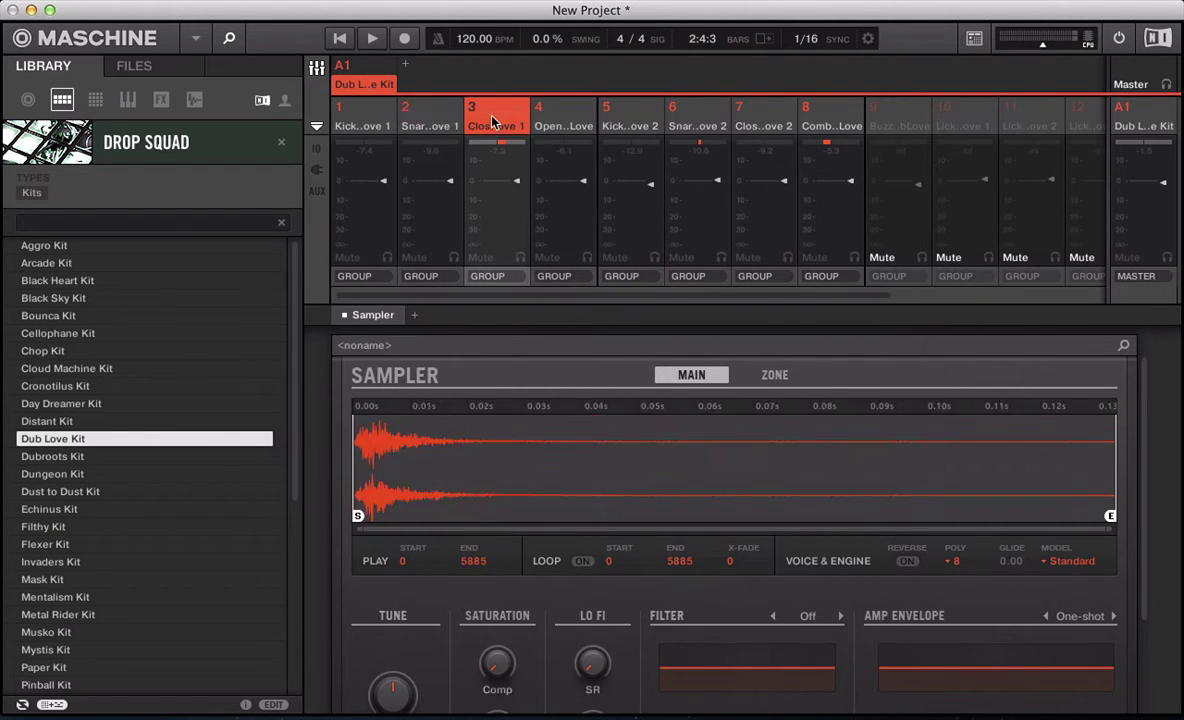
click(370, 117)
key(space)
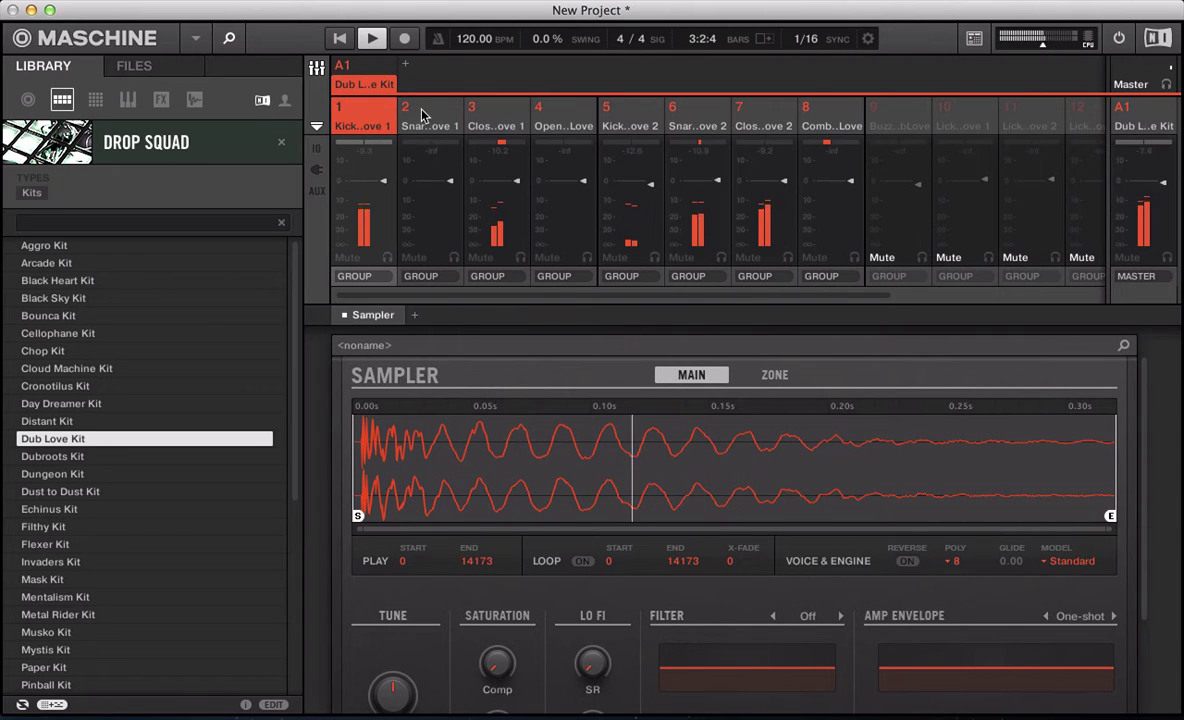
click(422, 115)
click(478, 116)
click(362, 116)
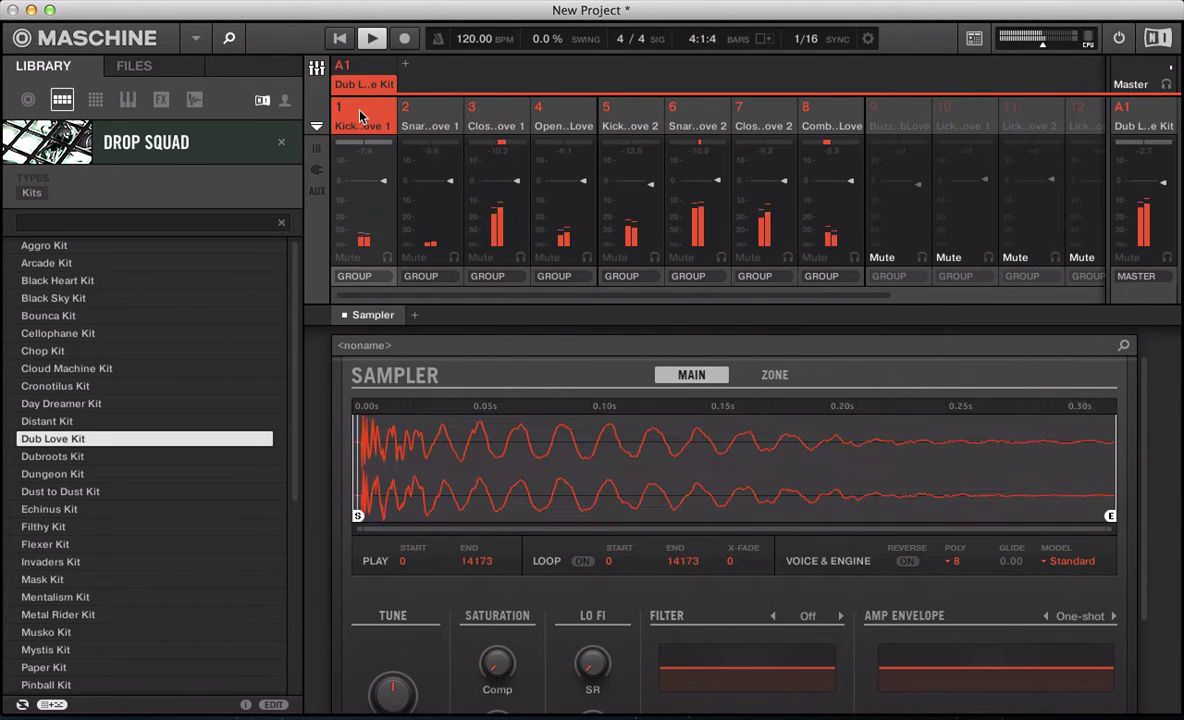
Insert a Compressor on the Dub Love Kit group channel.
click(1150, 117)
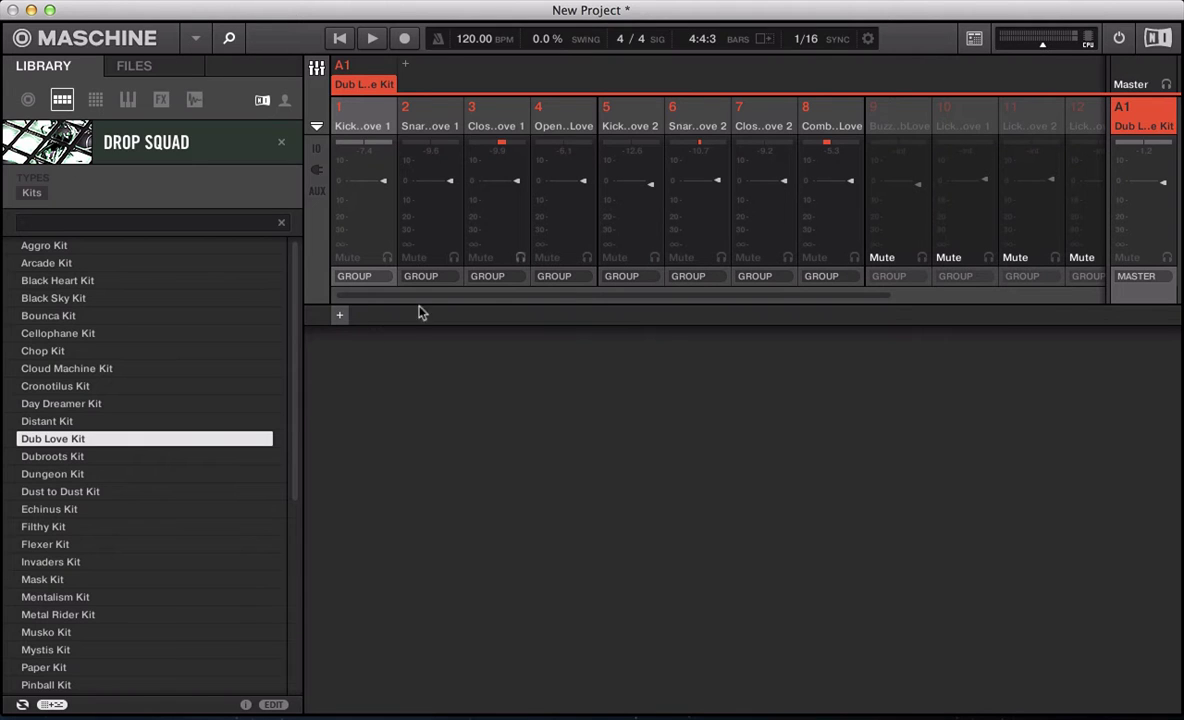
click(339, 315)
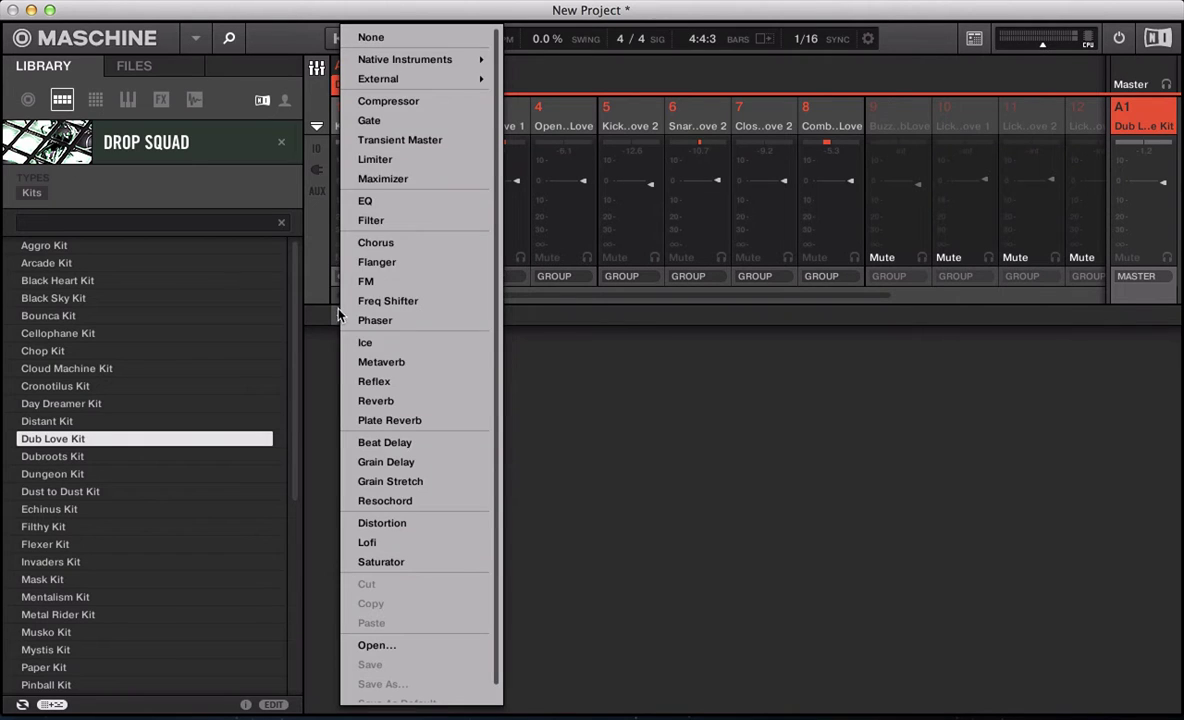
click(381, 104)
Compare the pattern's playback with the group compressor bypassed and enabled.
click(344, 315)
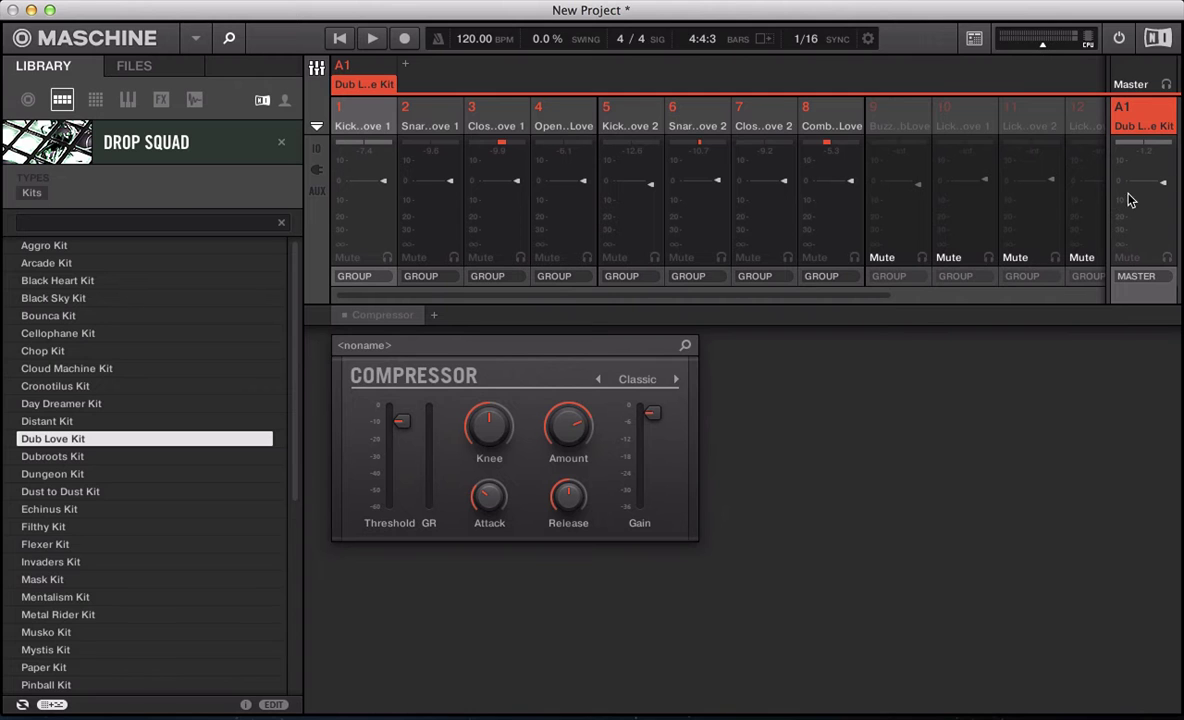
key(space)
click(344, 317)
key(space)
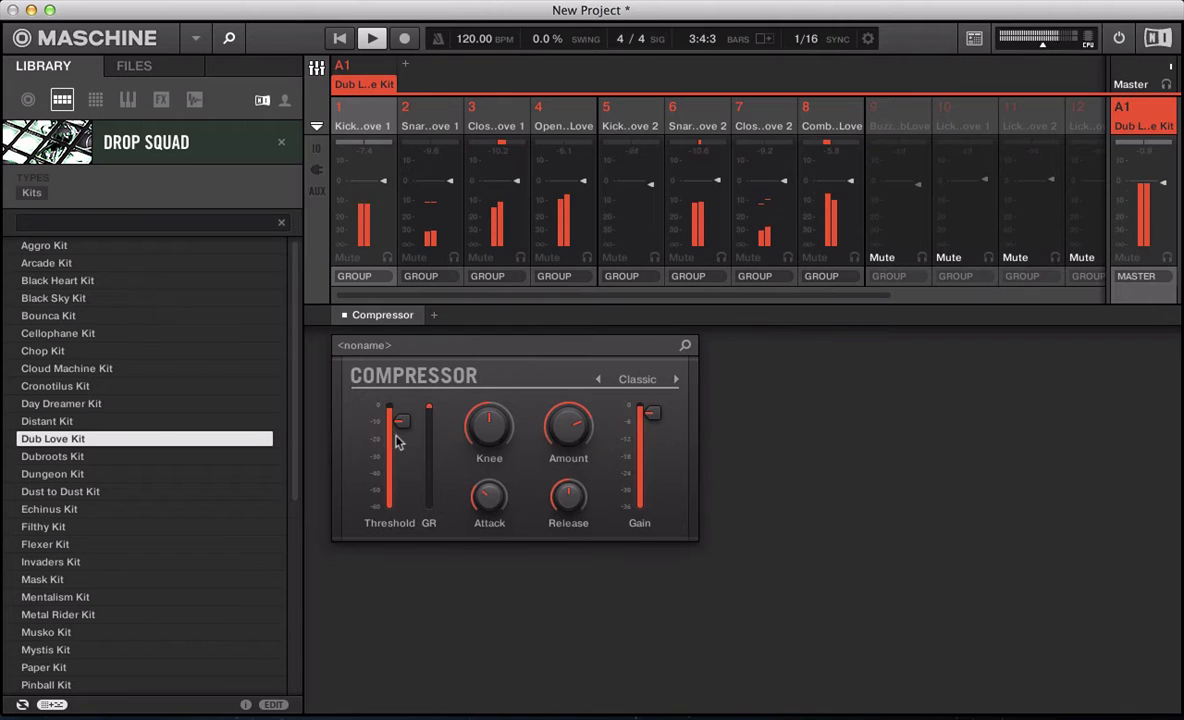
Try the compressor threshold at about -54 during playback, reset it to its default and play the pattern again.
drag(400, 424, 401, 502)
key(space)
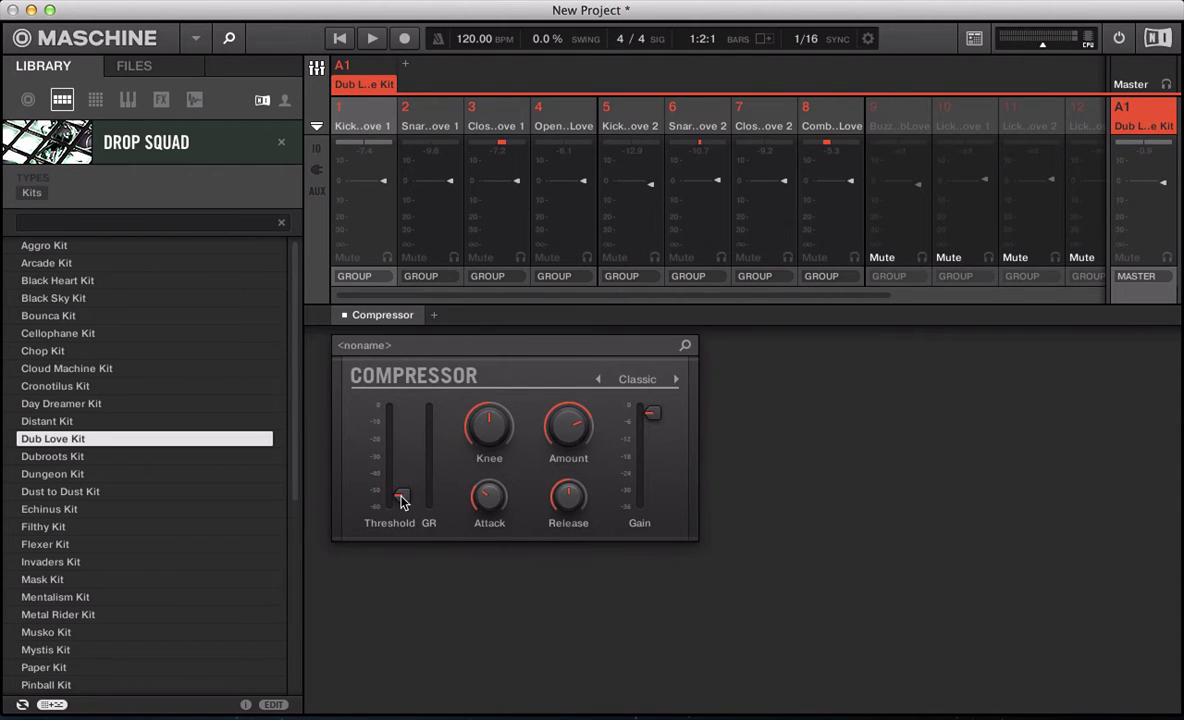
double_click(395, 498)
key(space)
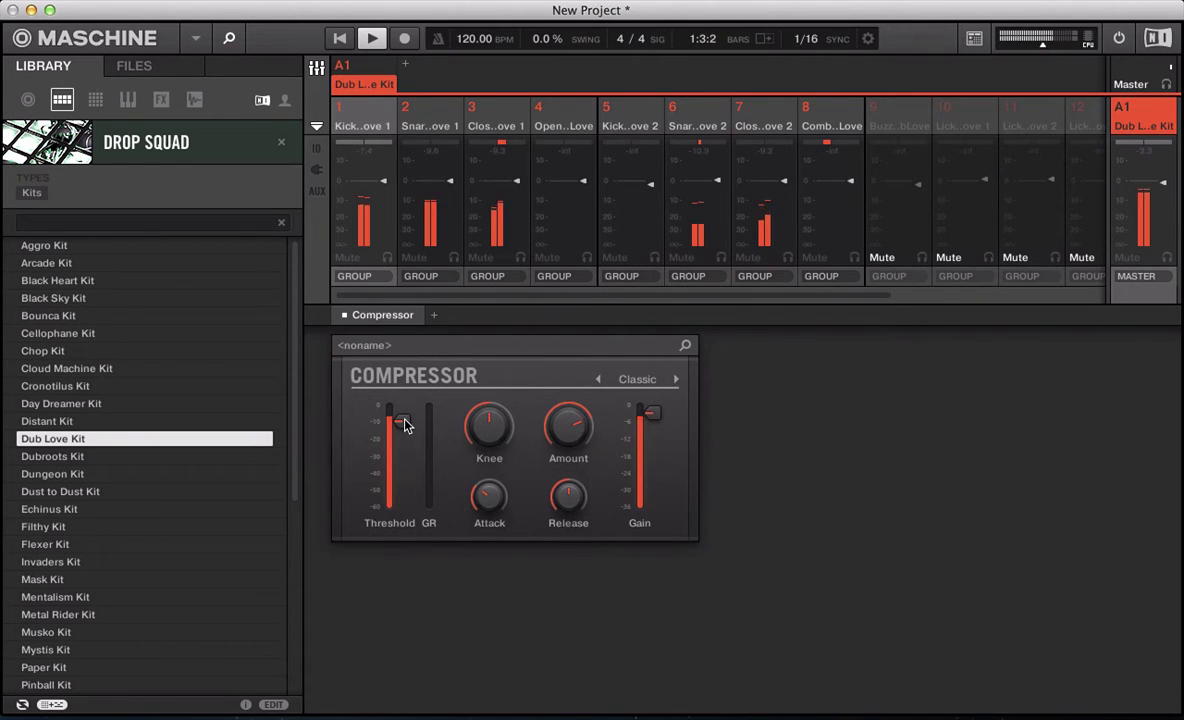
key(space)
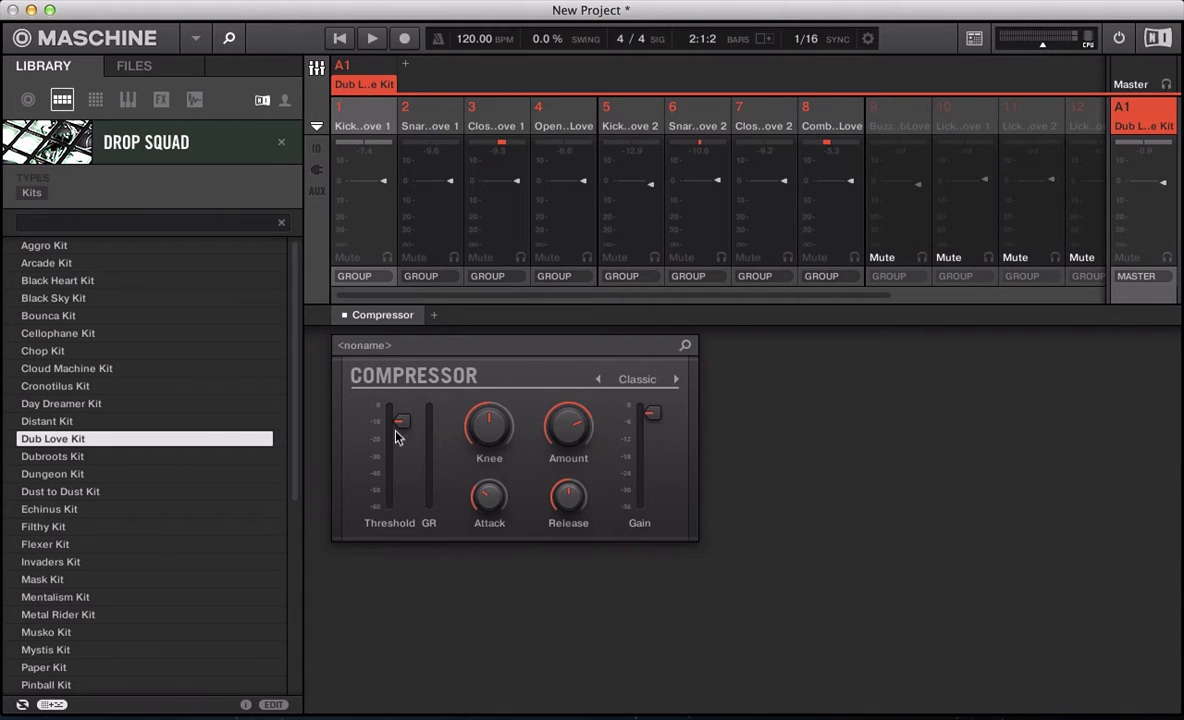
key(space)
mouse_move(404, 418)
mouse_down()
mouse_move(405, 480)
mouse_move(401, 420)
mouse_up()
key(space)
Try raising and lowering the compressor's knee, and reset it to its default.
drag(489, 427, 489, 380)
drag(490, 438, 490, 532)
double_click(489, 430)
Try a compressor attack of 0.01 ms and return the attack to its default.
mouse_move(478, 432)
mouse_move(492, 508)
drag(456, 468, 448, 476)
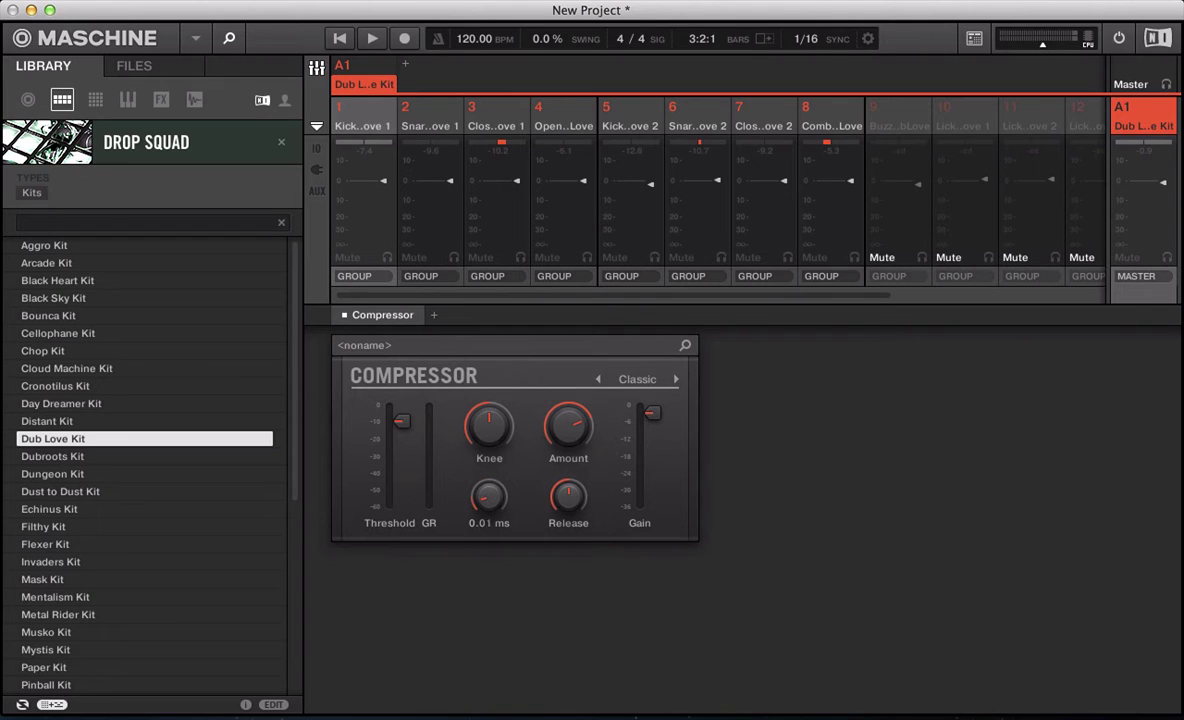
drag(483, 443, 483, 470)
double_click(483, 433)
mouse_move(494, 530)
mouse_down()
mouse_move(494, 495)
mouse_move(502, 537)
mouse_up()
scroll(492, 506, down, 3)
Try turning the compressor's amount up and down to its minimum.
mouse_move(557, 500)
mouse_move(573, 443)
mouse_move(562, 420)
mouse_move(560, 423)
mouse_down()
mouse_move(560, 445)
mouse_move(550, 415)
mouse_up()
mouse_move(550, 432)
mouse_down()
mouse_move(550, 470)
mouse_move(577, 428)
mouse_move(566, 448)
mouse_up()
During playback, lower the compressor threshold to about -28 and set the amount to 53.0 %.
key(space)
drag(400, 421, 402, 462)
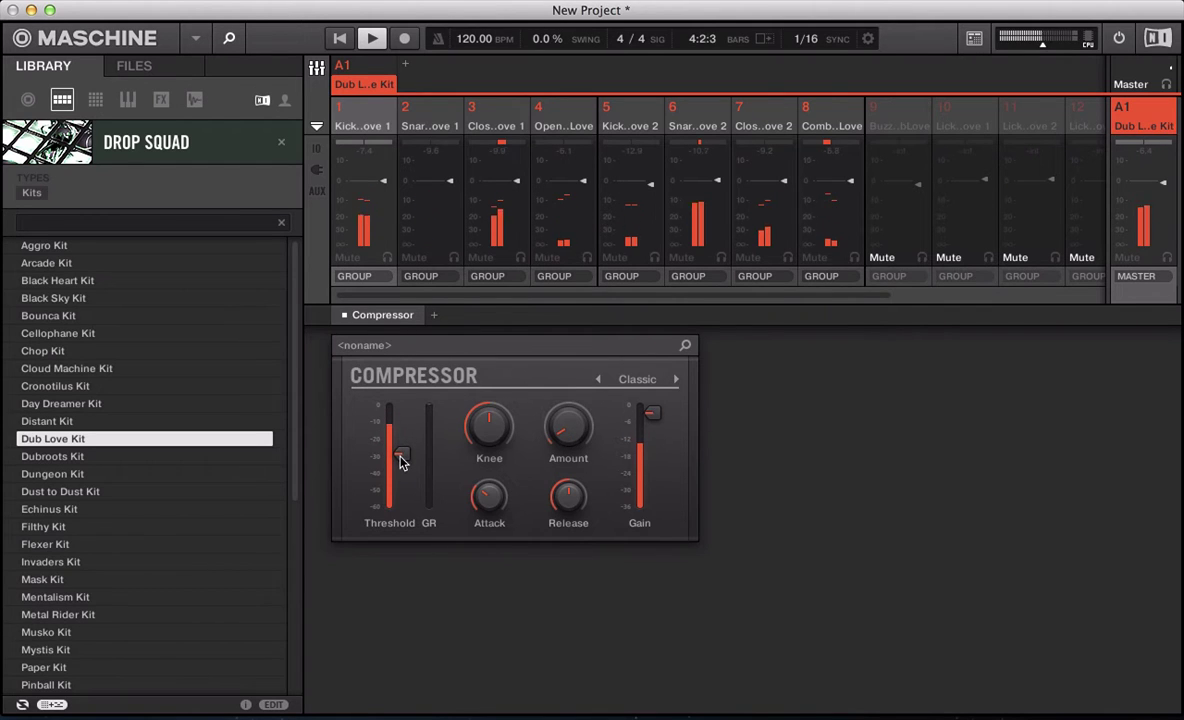
mouse_move(551, 430)
drag(551, 430, 551, 360)
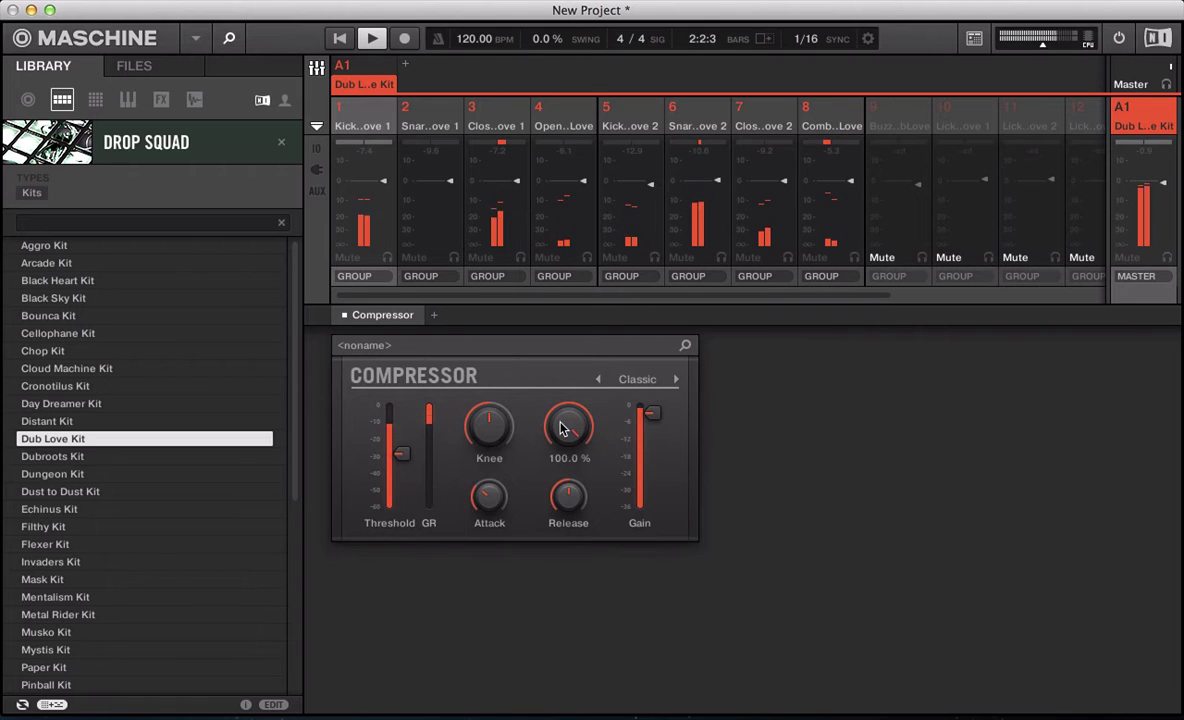
drag(551, 430, 551, 444)
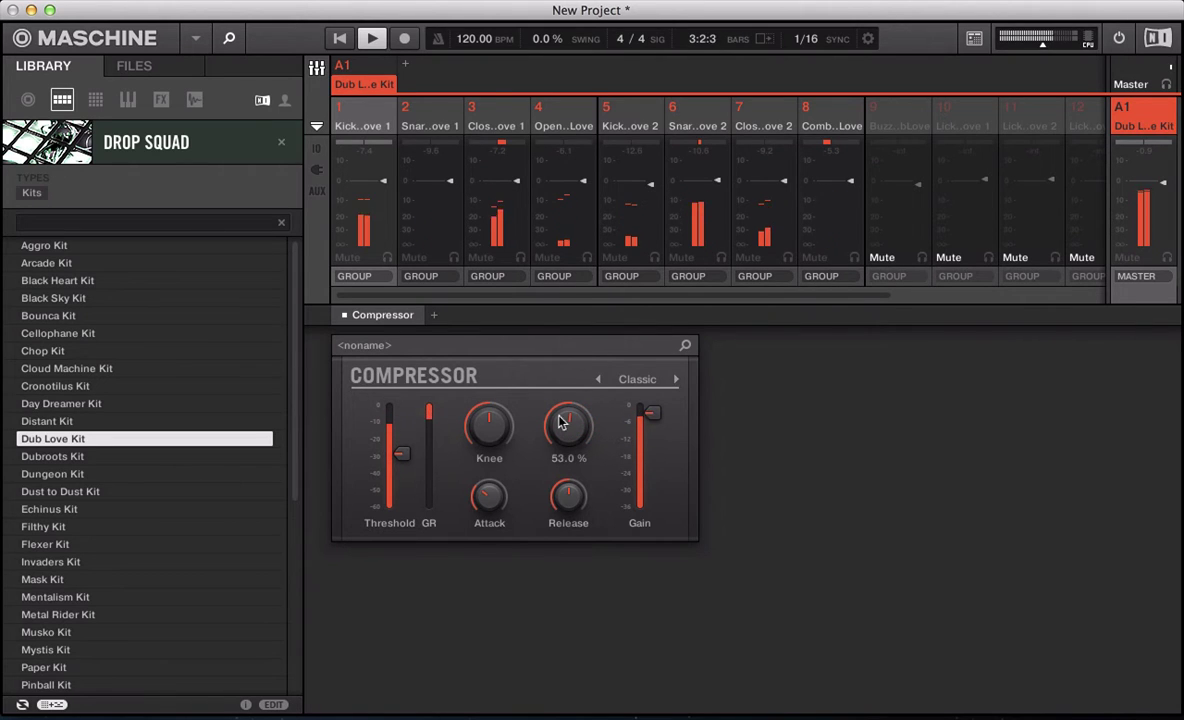
Sweep attack and release to both extremes during playback, leaving release at minimum, and raise the knee to its maximum.
drag(489, 495, 489, 520)
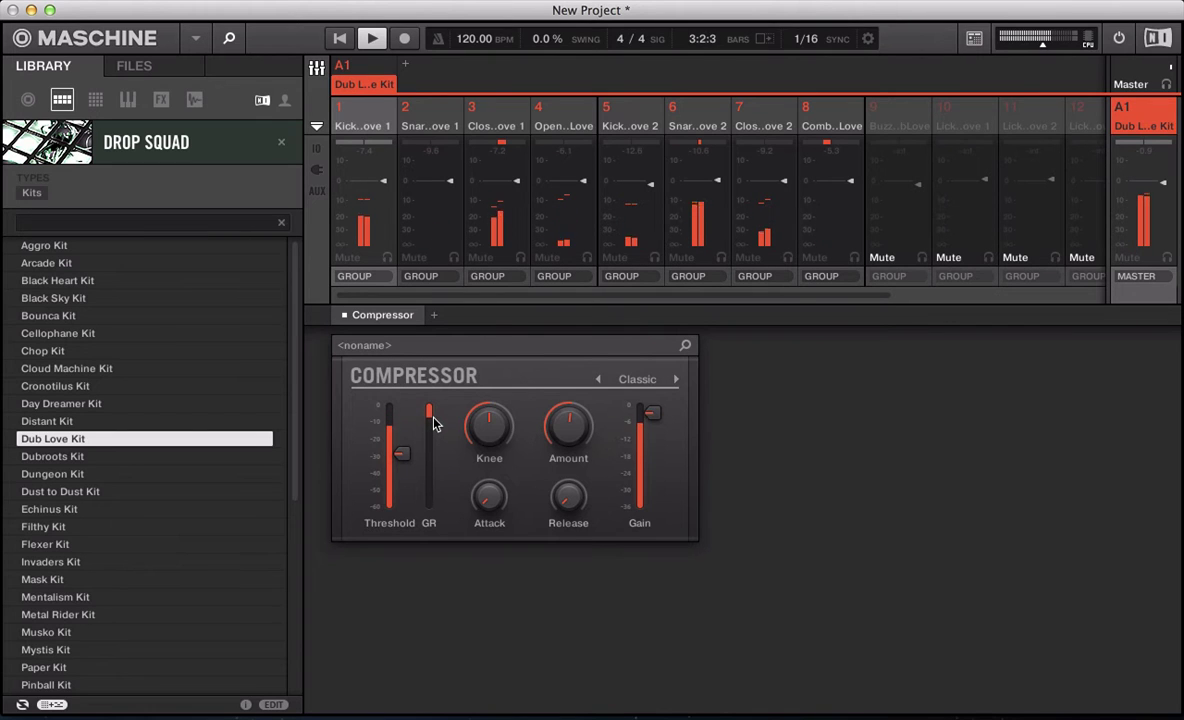
drag(489, 495, 576, 450)
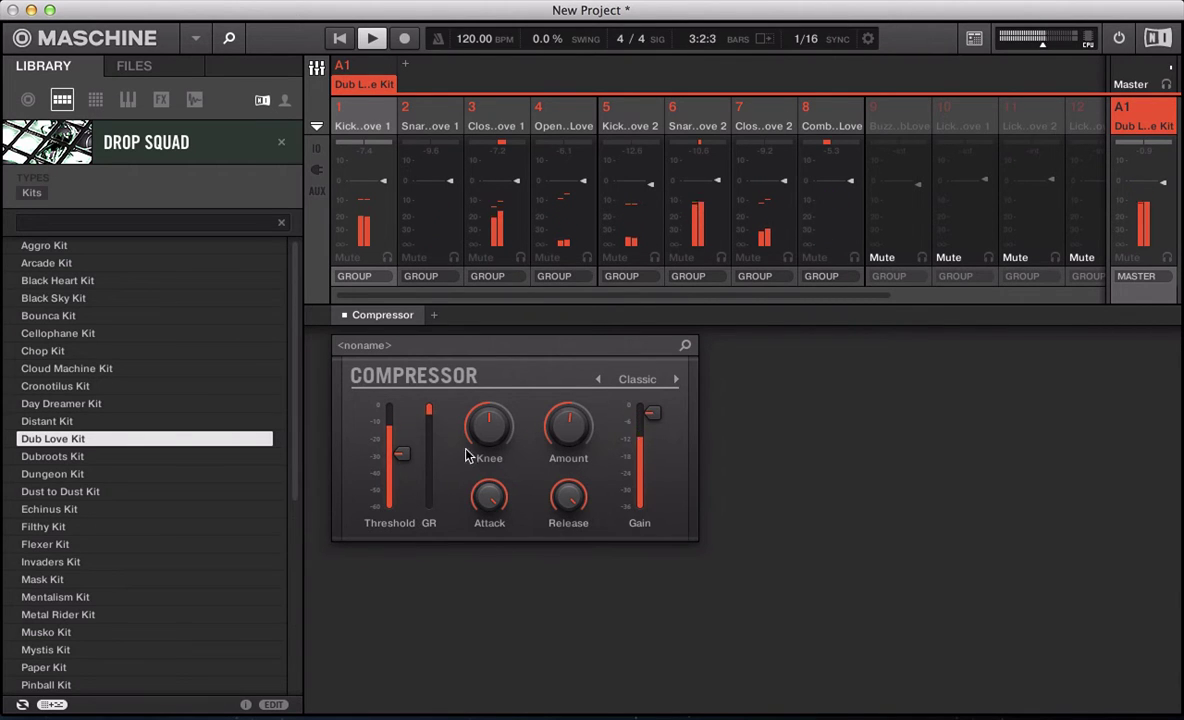
drag(484, 425, 476, 485)
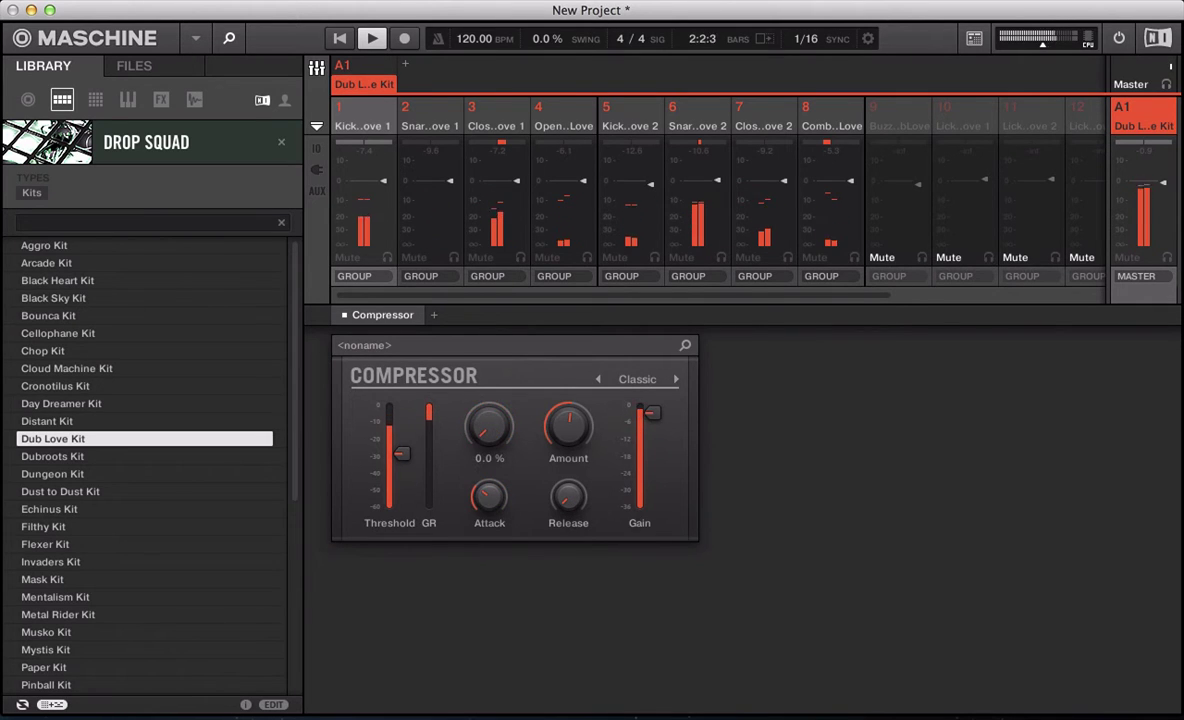
drag(481, 428, 481, 380)
key(space)
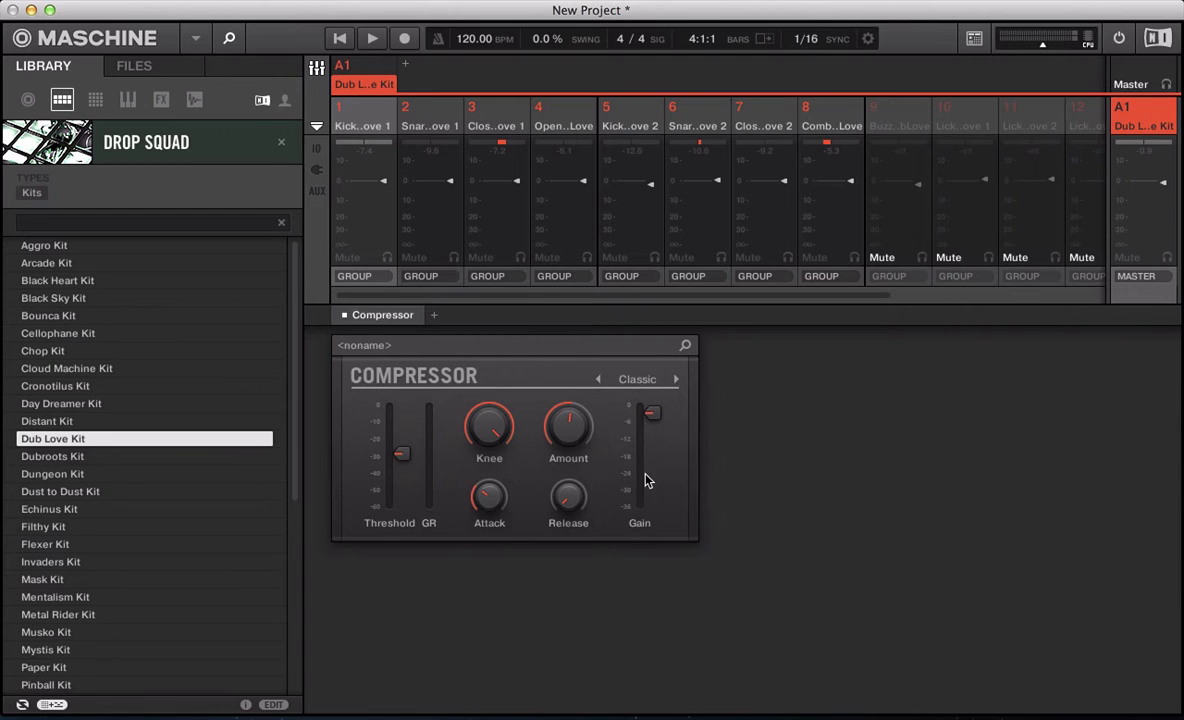
Set the compressor threshold to about -23 and compare the playing pattern with the compressor bypassed and enabled.
drag(399, 455, 398, 457)
key(space)
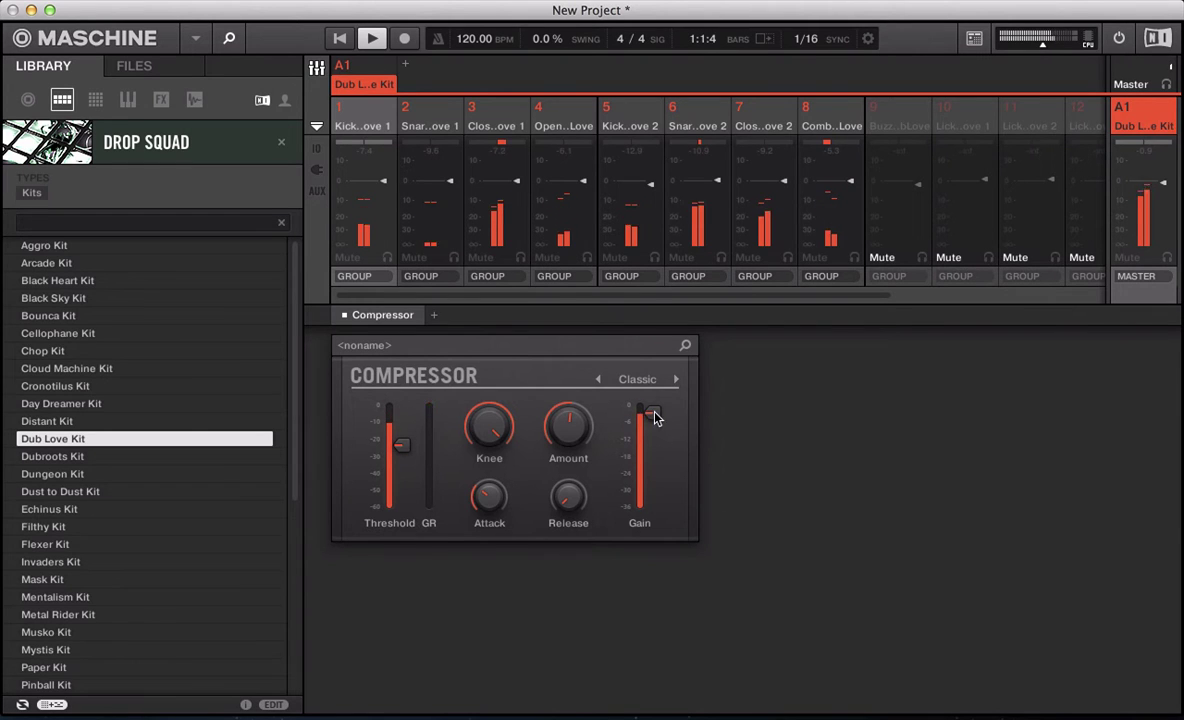
click(344, 316)
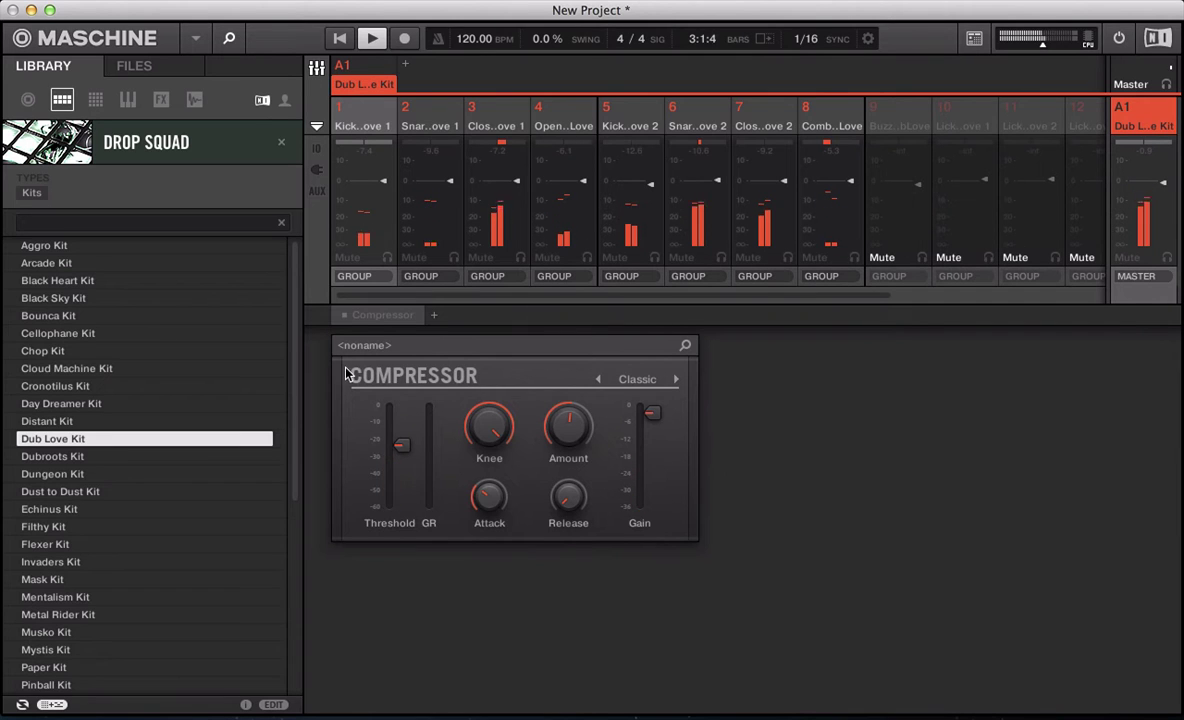
click(342, 316)
Lower the compressor gain to about -7 and compare the level with the compressor bypassed and enabled.
drag(658, 418, 658, 427)
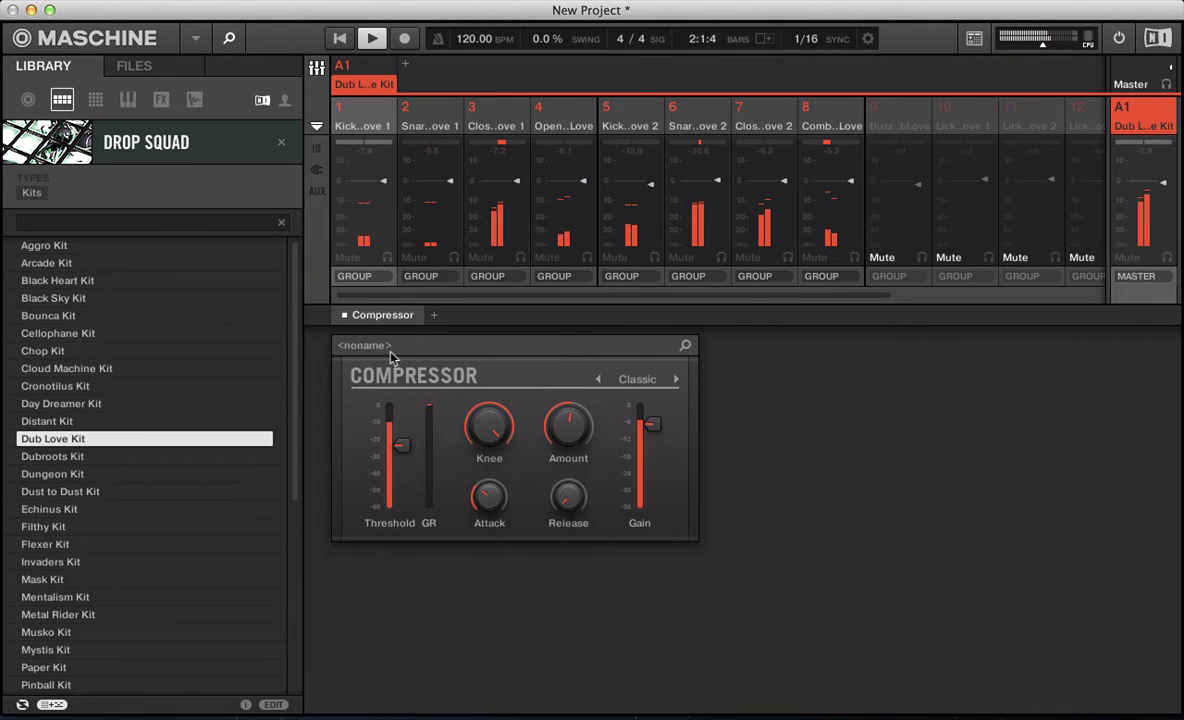
click(345, 318)
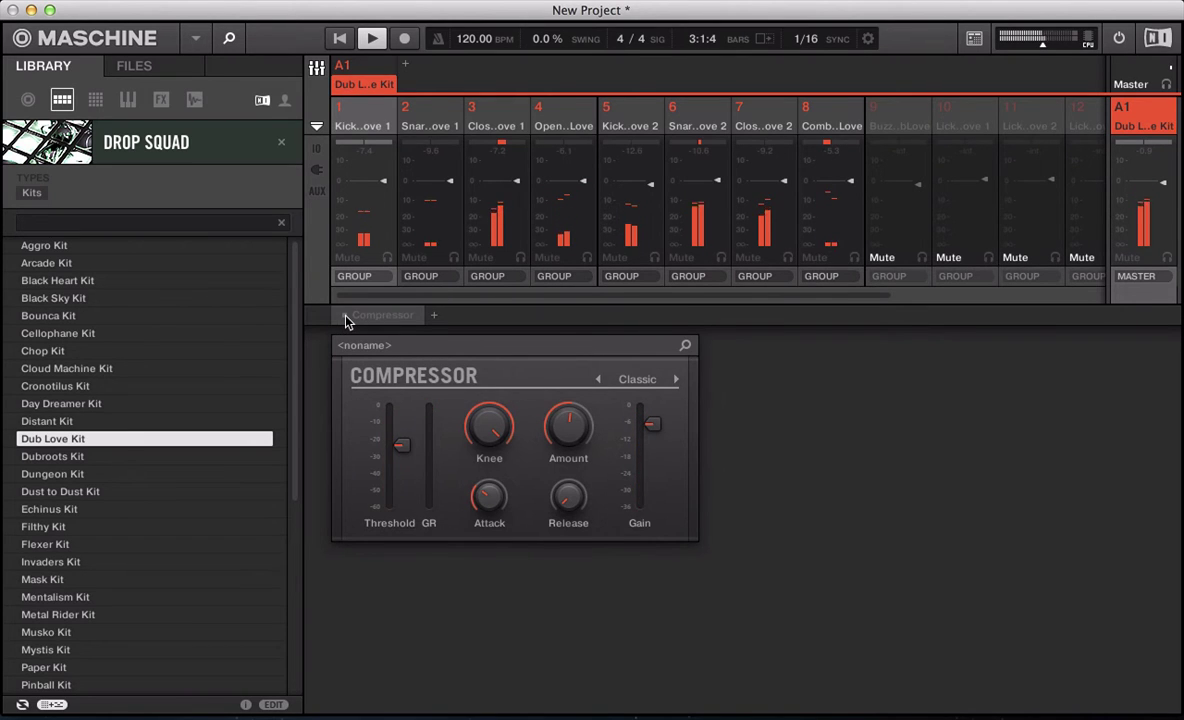
click(345, 317)
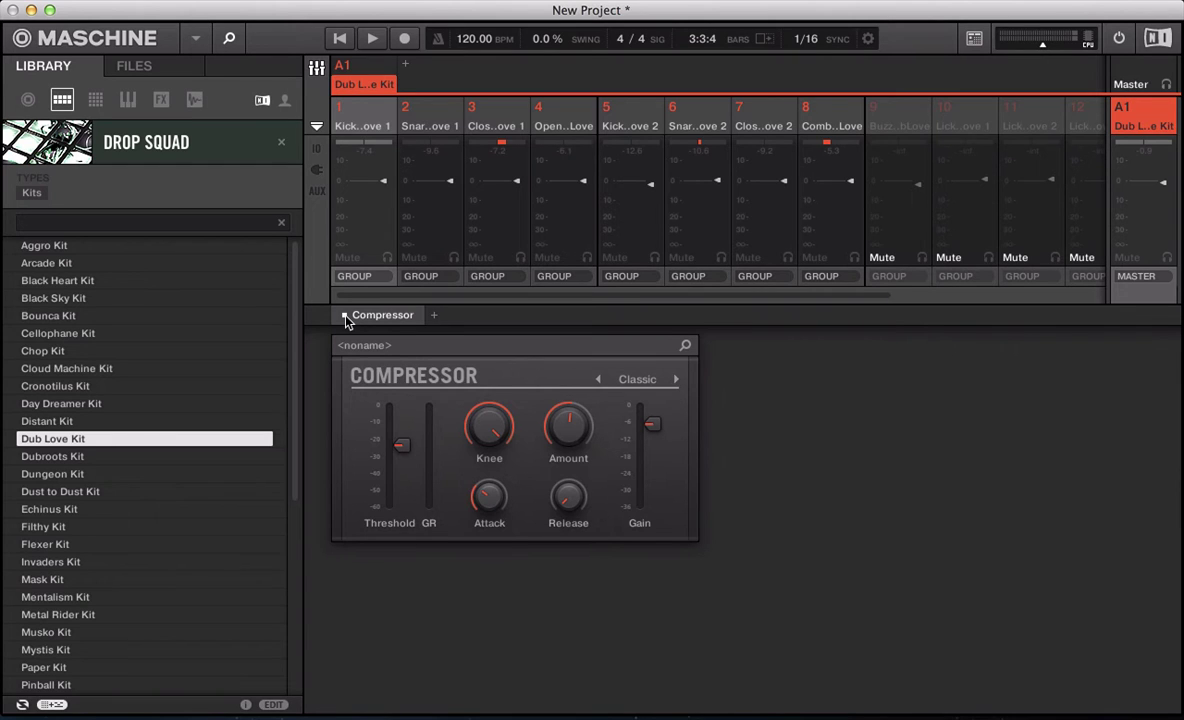
Play the pattern and compare the drum group's sound with the compressor bypassed and enabled.
click(345, 317)
key(space)
click(345, 317)
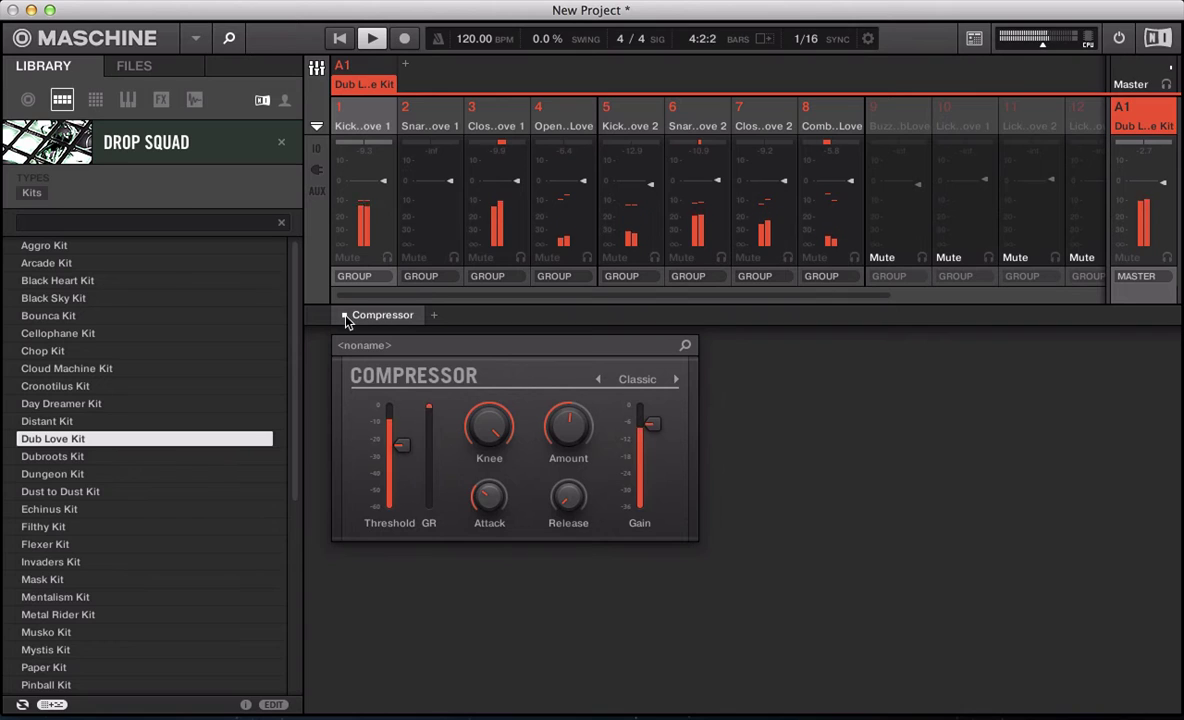
click(345, 317)
click(345, 317)
key(space)
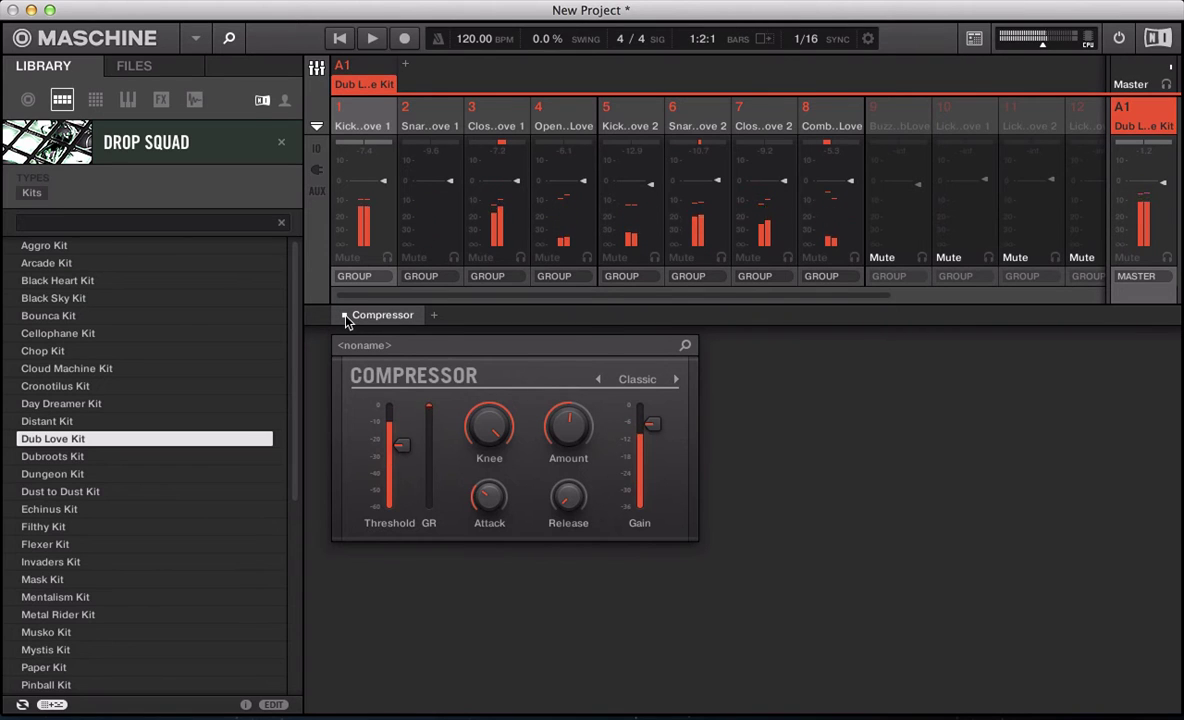
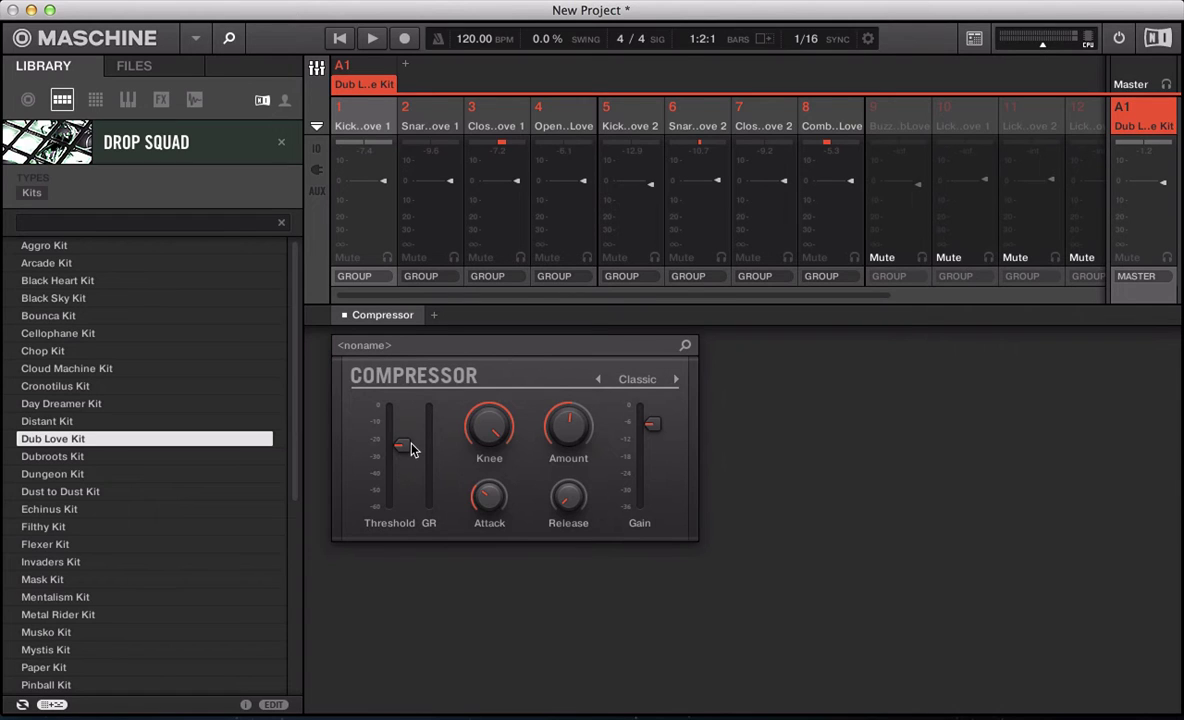
Set the compressor's attack to its minimum and raise its threshold to about -10.
drag(410, 449, 400, 427)
mouse_move(489, 502)
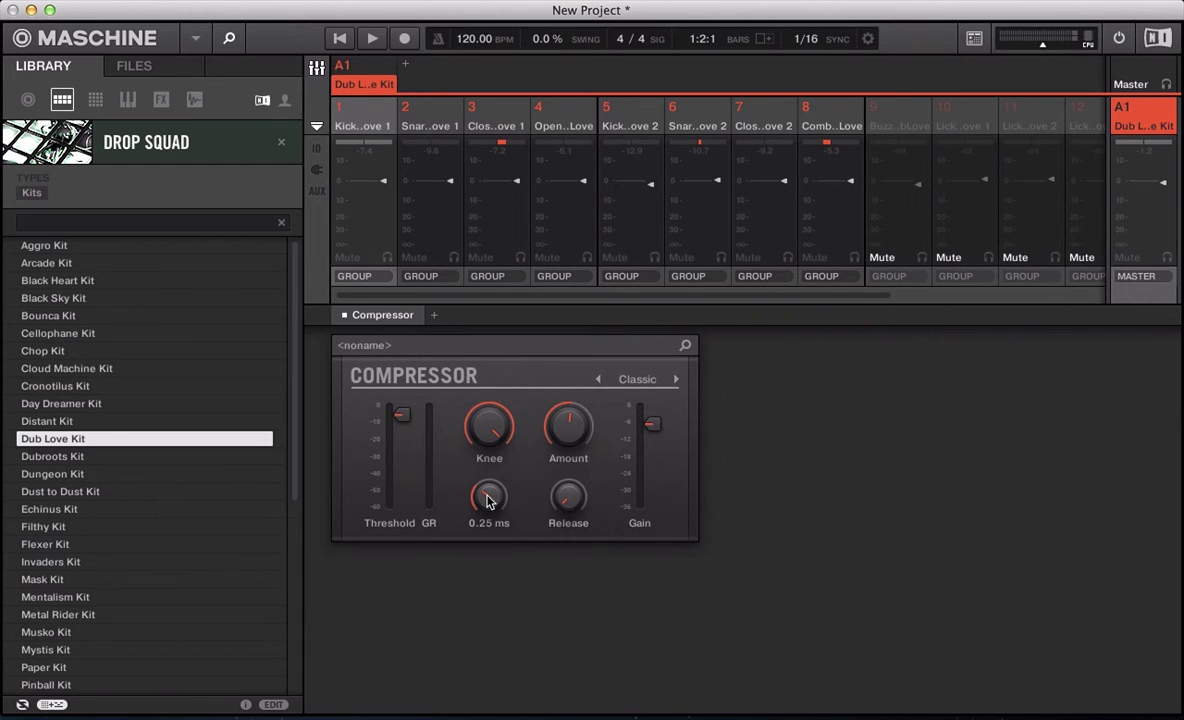
scroll(491, 504, up, 5)
drag(492, 507, 492, 507)
key(space)
drag(400, 421, 401, 430)
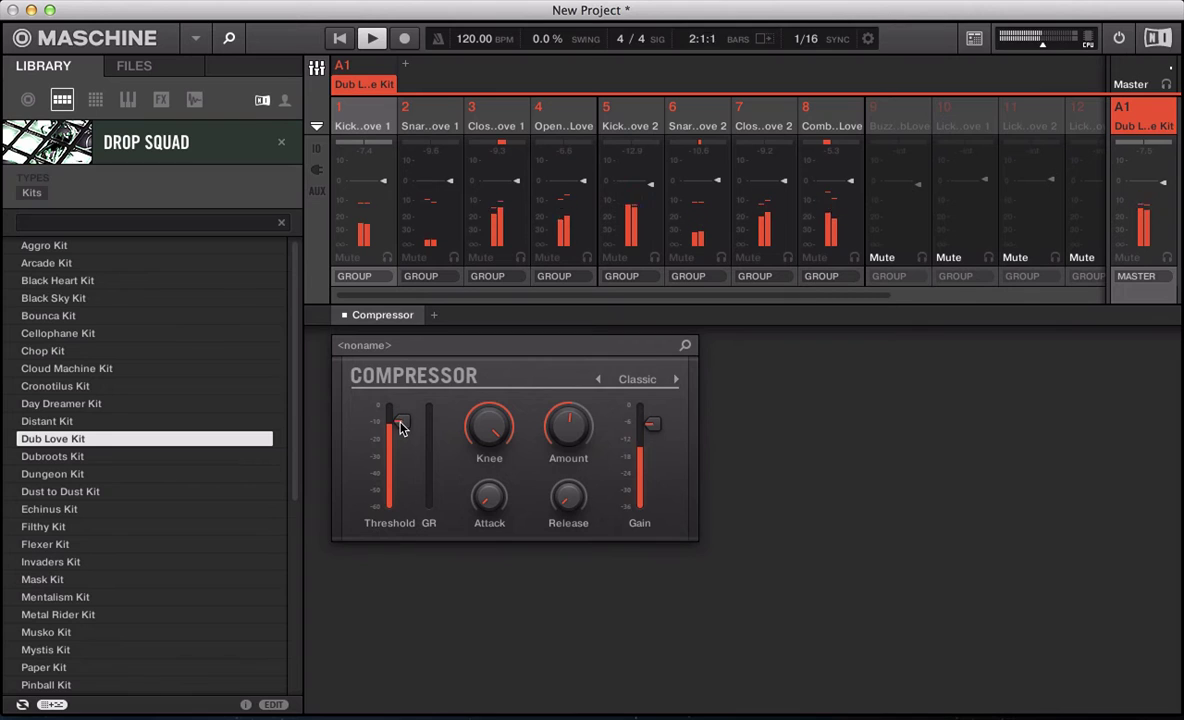
Raise the compressor amount to its maximum and compare the playing pattern with the compressor bypassed and enabled.
drag(537, 431, 537, 380)
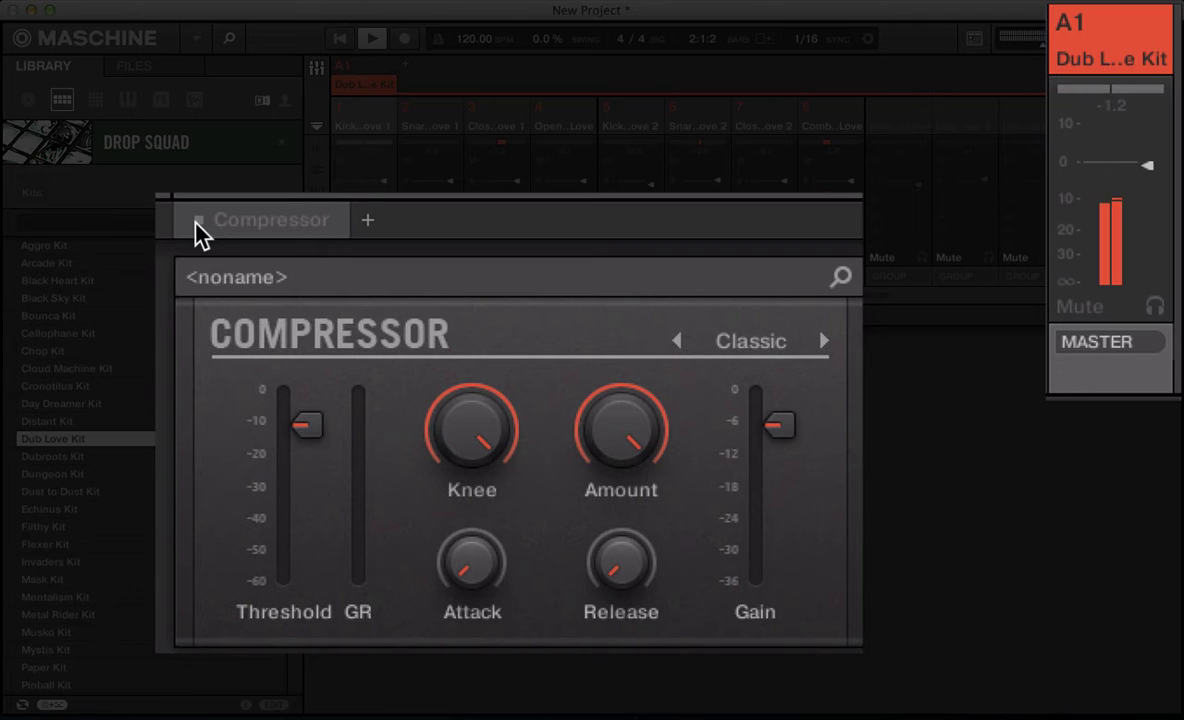
click(197, 224)
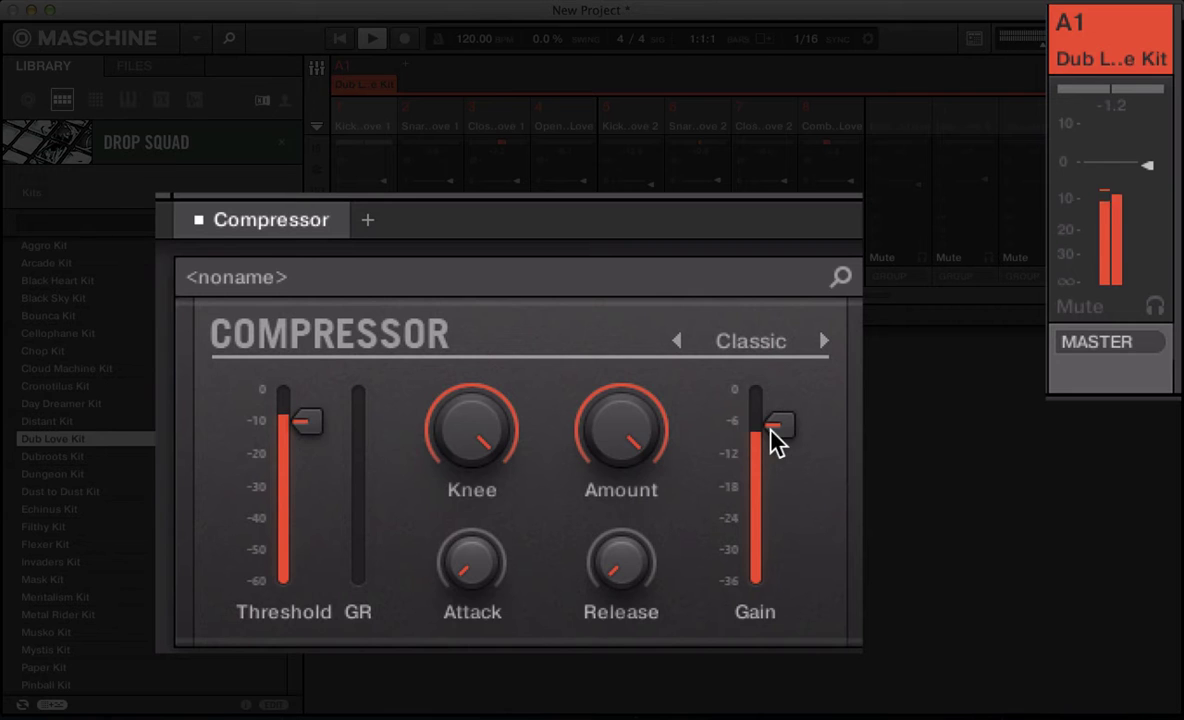
click(199, 220)
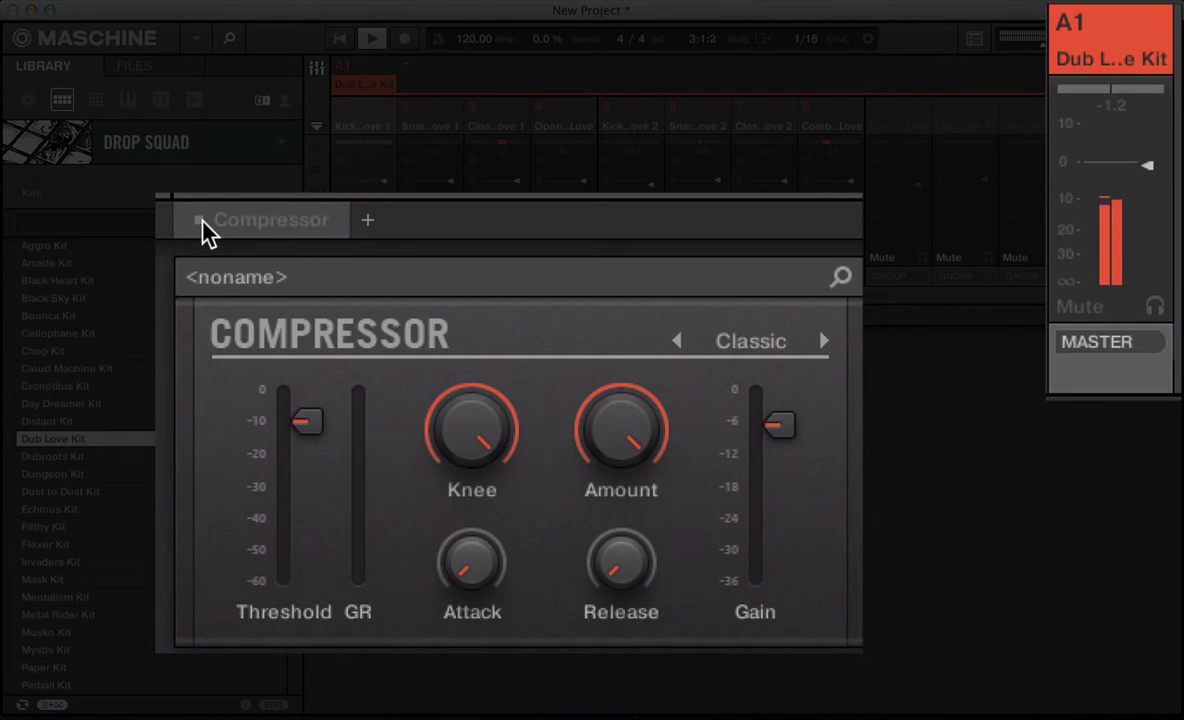
click(199, 220)
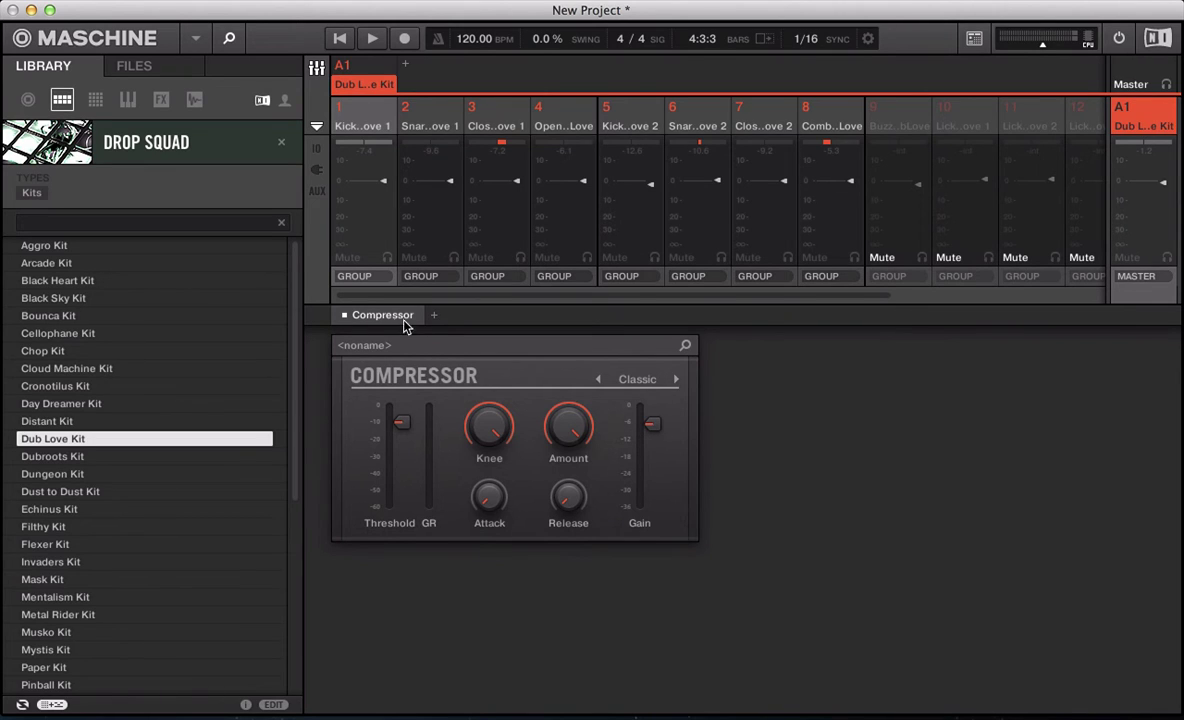
Add a second Compressor after the first one and set its mode to Feedback.
click(435, 316)
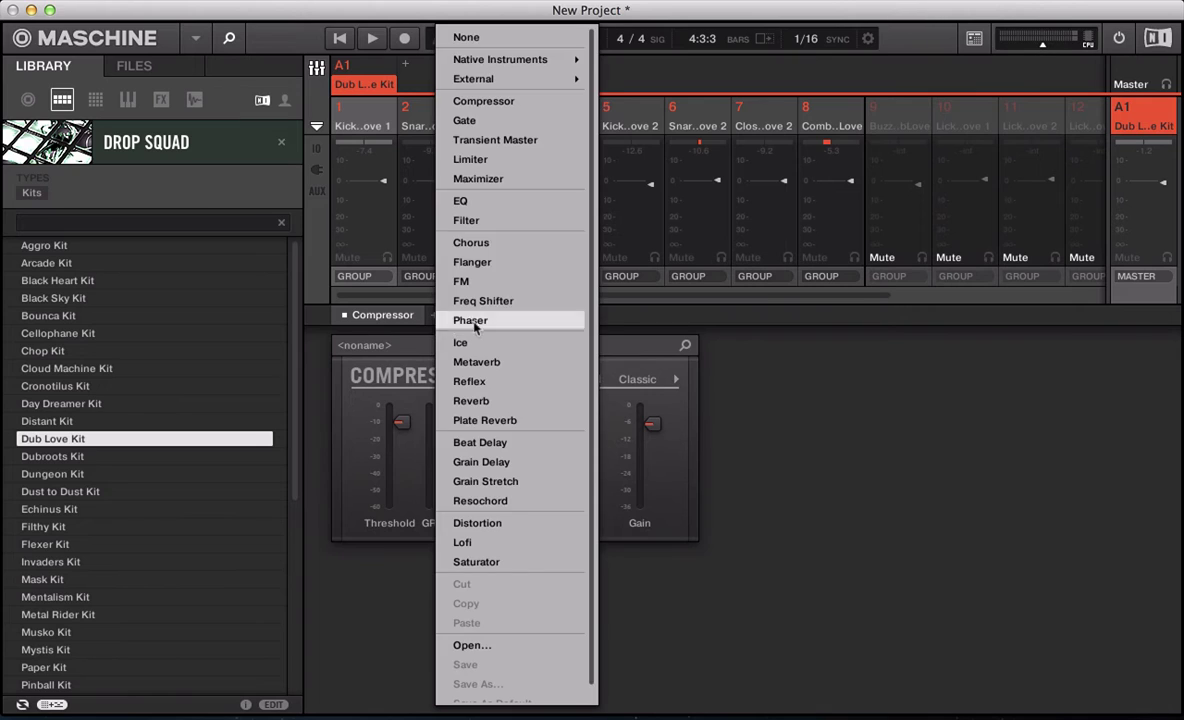
click(474, 104)
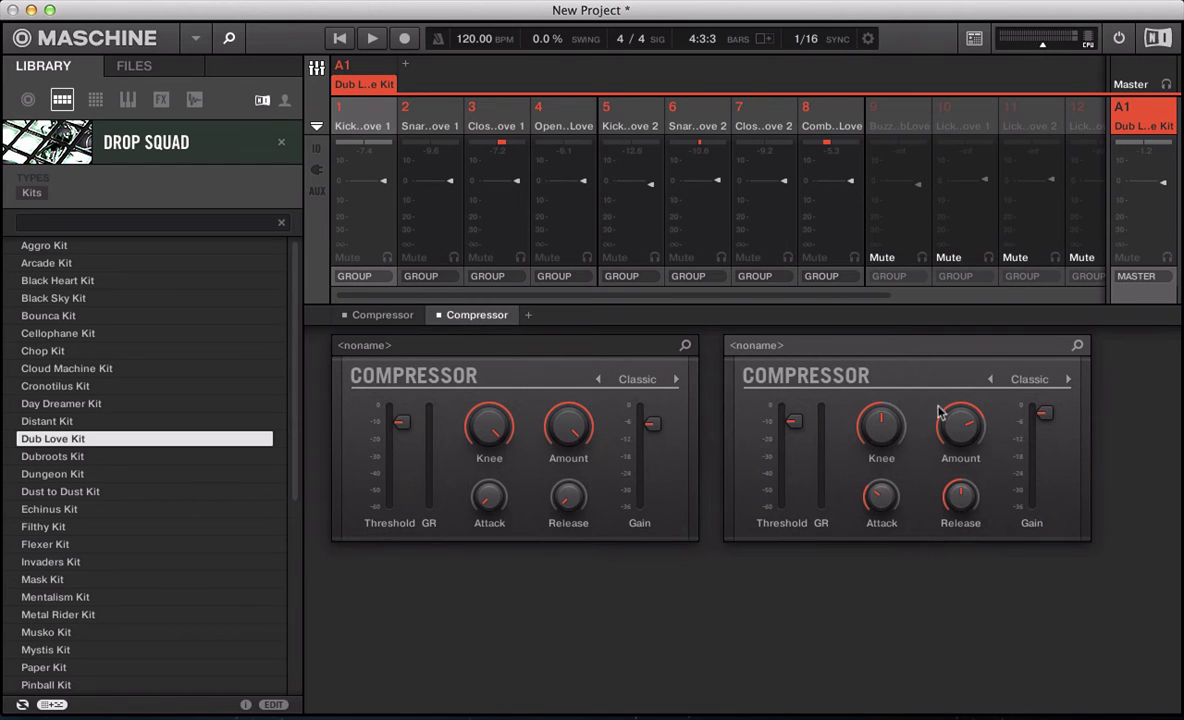
click(1070, 384)
click(1069, 382)
click(1068, 379)
Set the second compressor's attack to 8.00 ms and its release to 47.9 ms.
key(space)
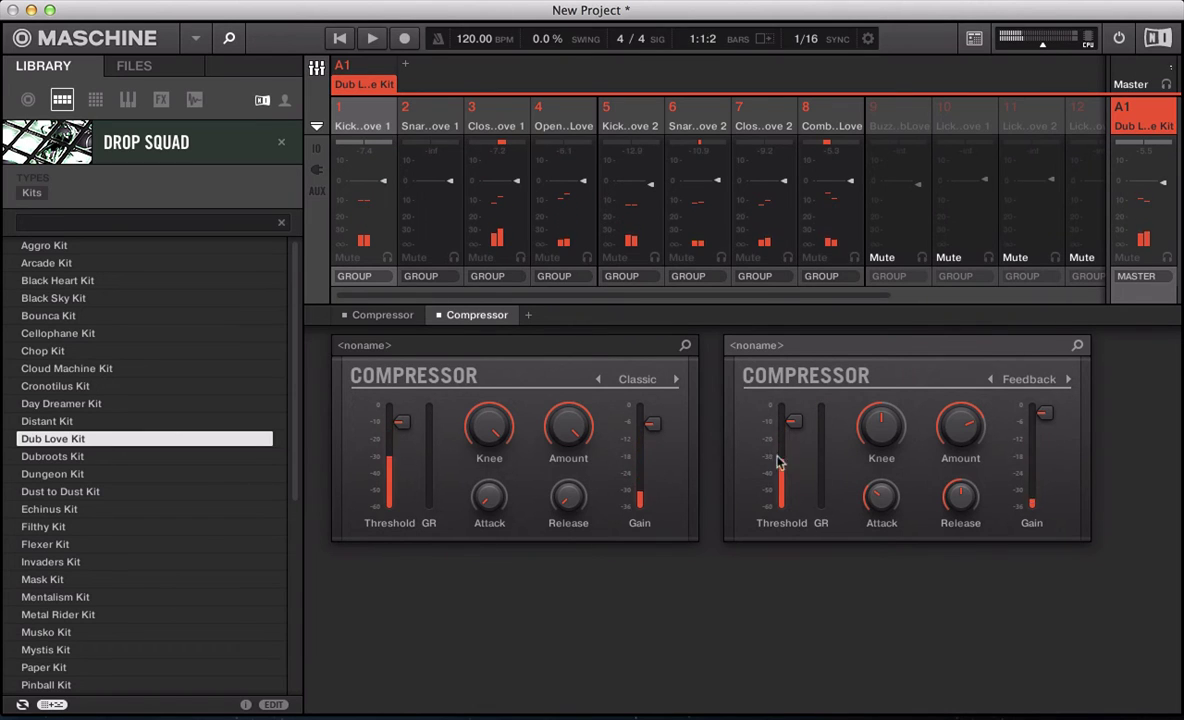
mouse_move(880, 495)
mouse_down()
mouse_move(891, 494)
mouse_move(868, 488)
mouse_up()
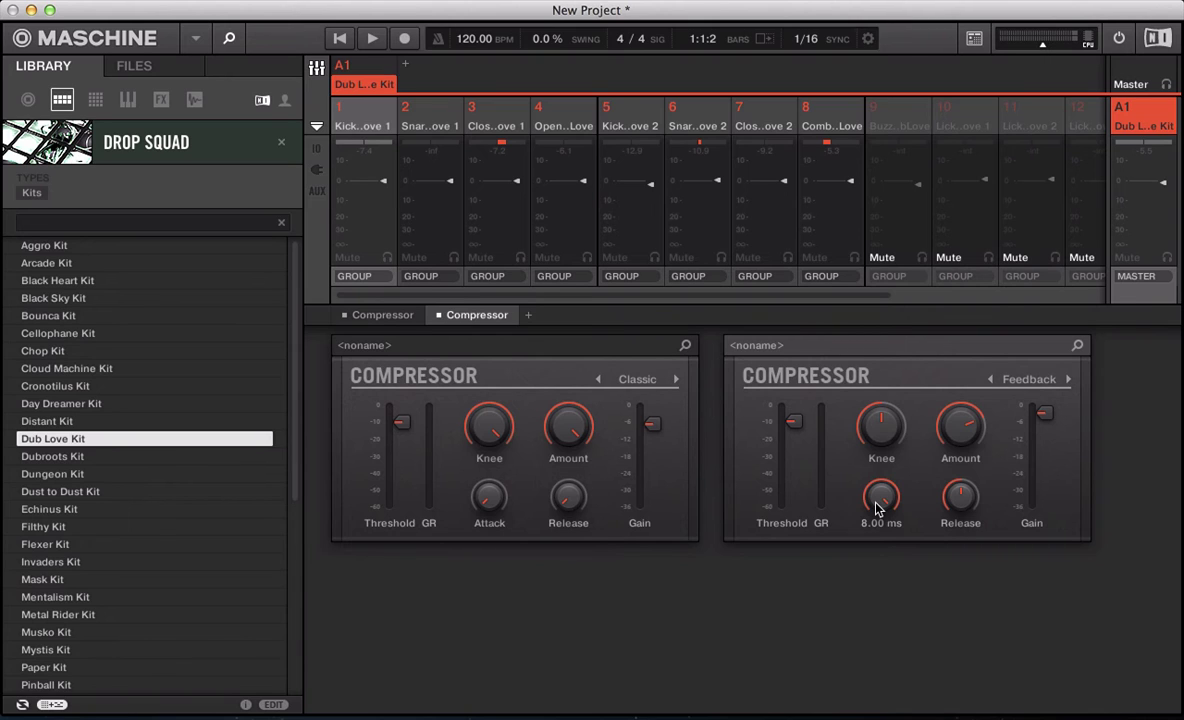
mouse_move(948, 507)
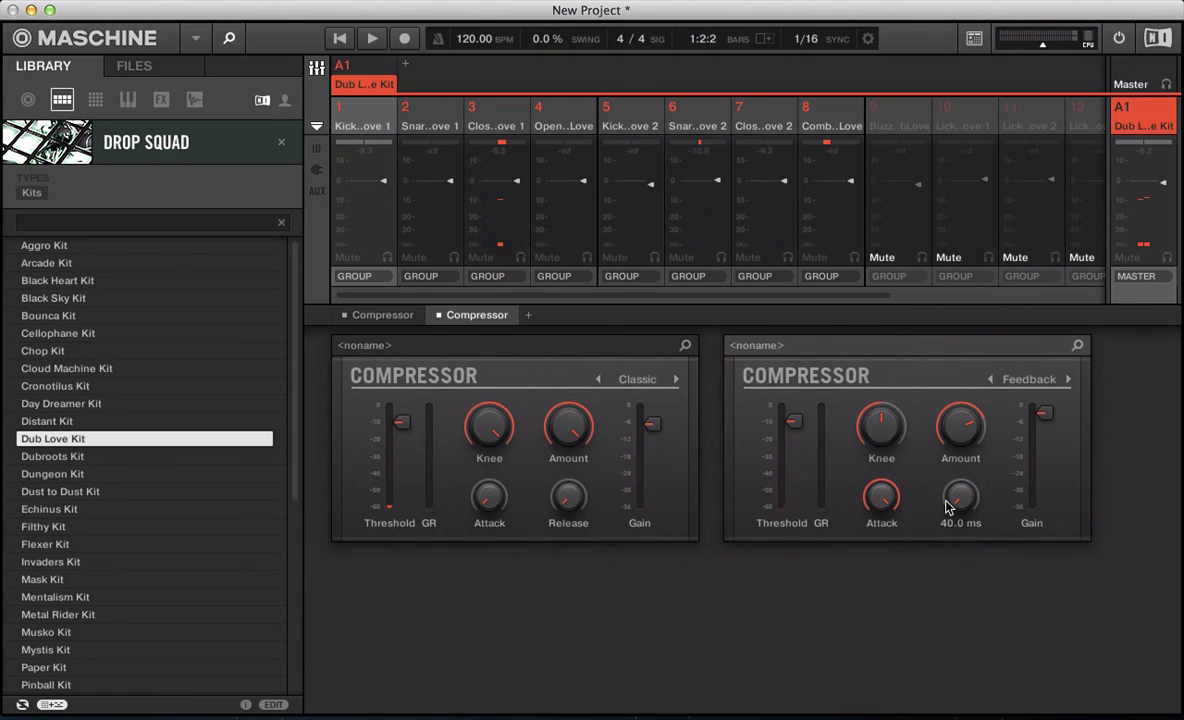
key(space)
drag(948, 507, 970, 497)
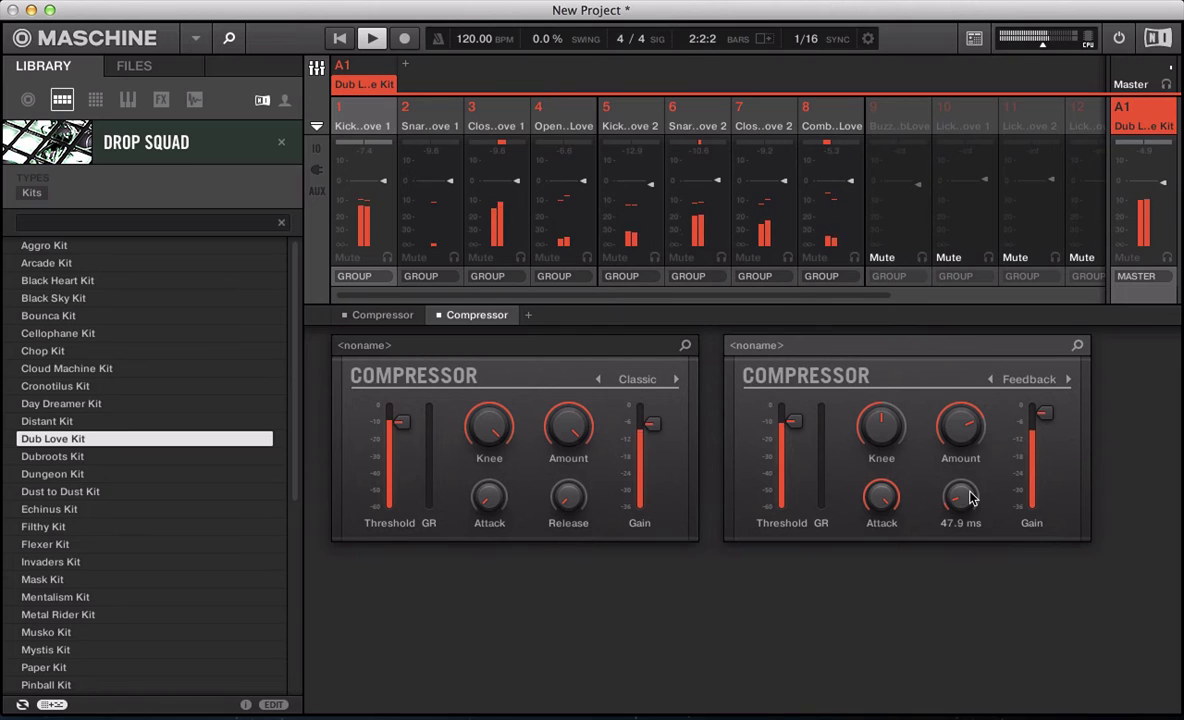
key(space)
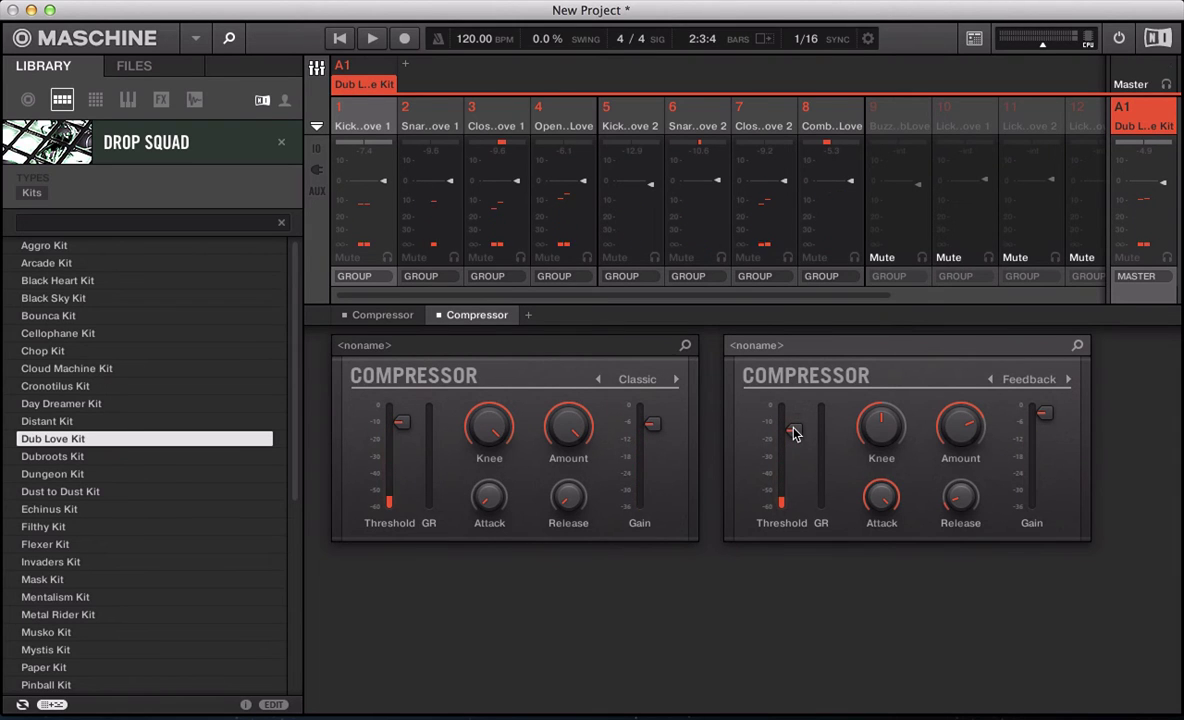
During playback, set the second compressor's threshold to about -17 and amount to 87.0 %, and compare it bypassed and enabled.
key(space)
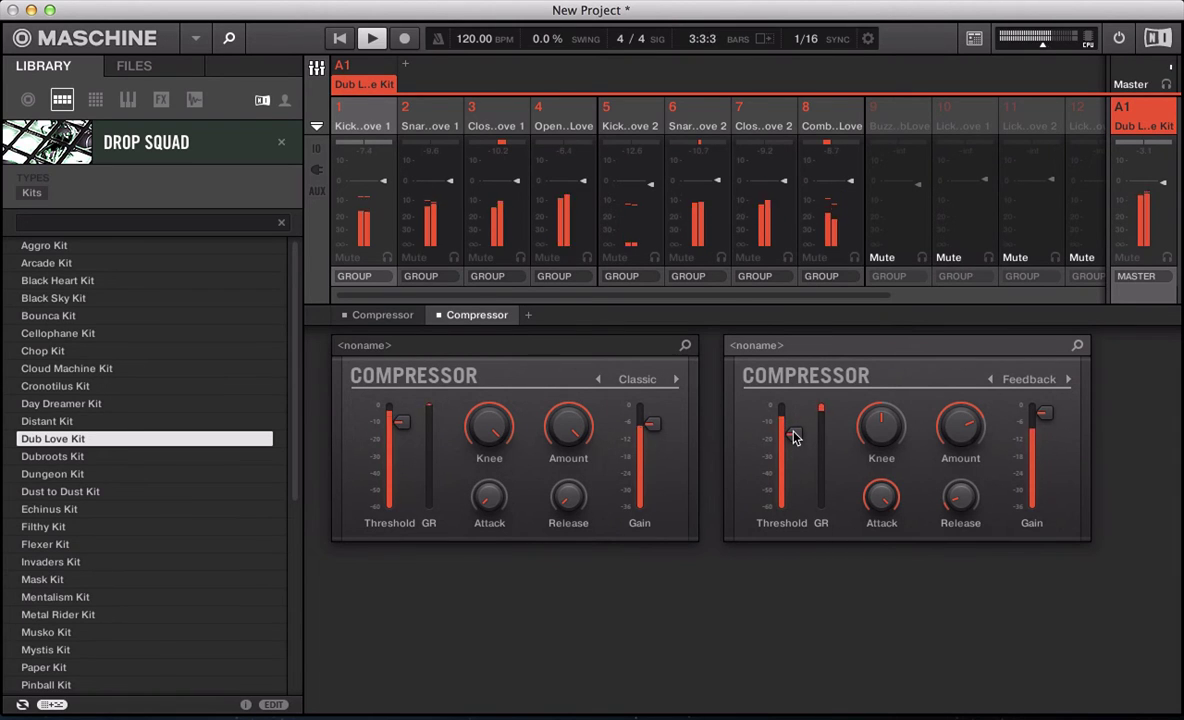
drag(950, 425, 943, 432)
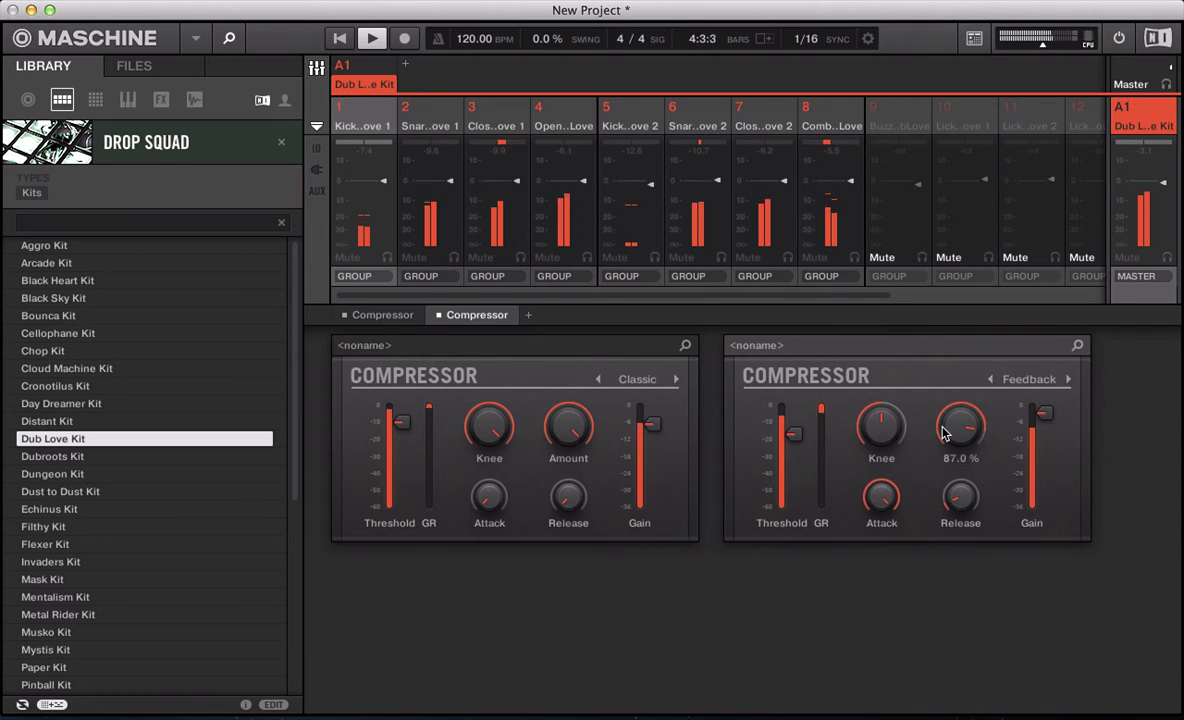
click(436, 316)
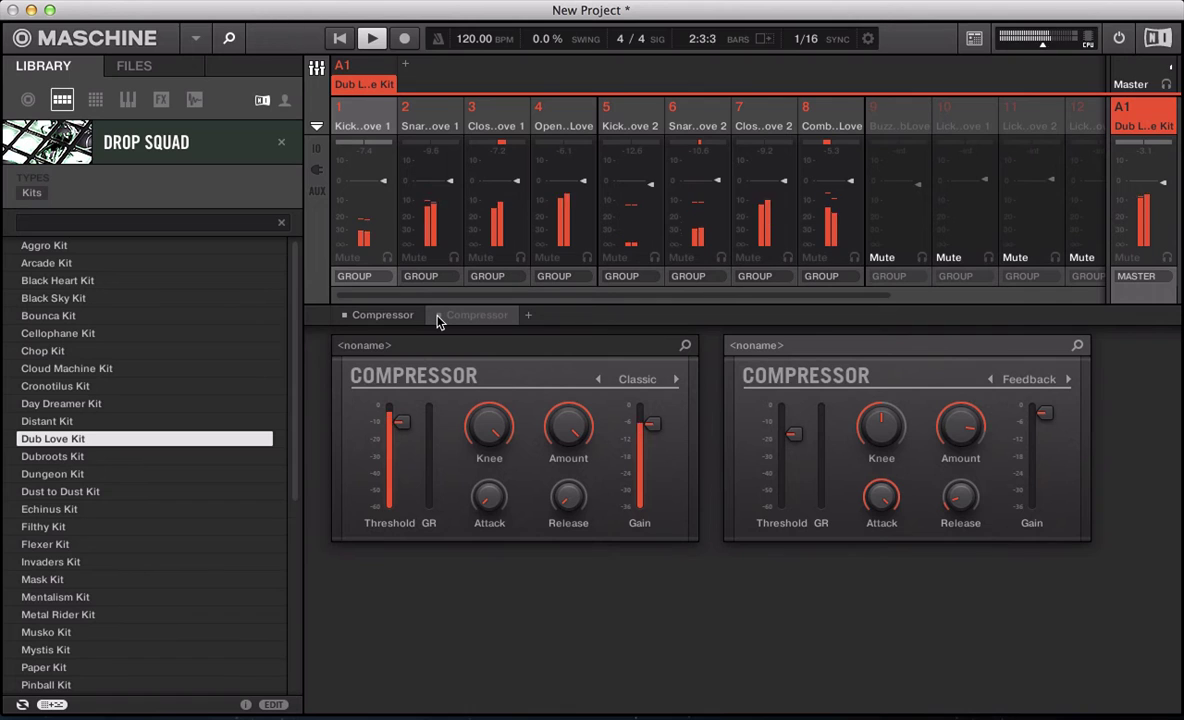
click(437, 316)
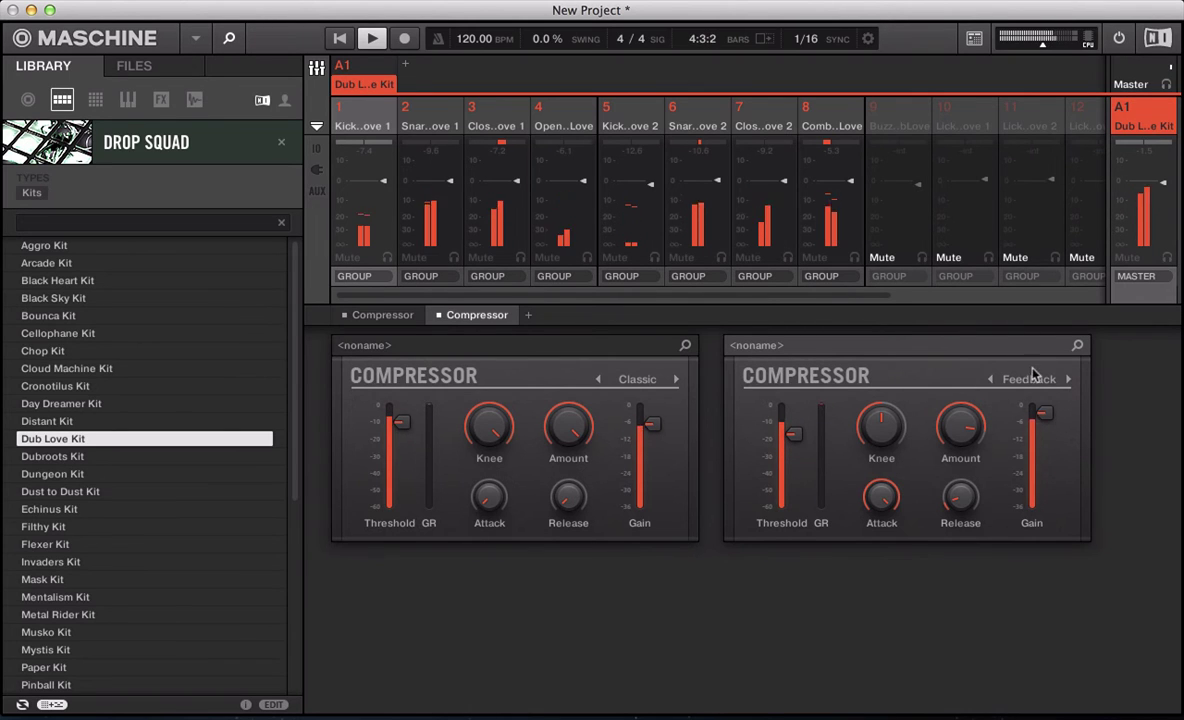
Set the second compressor's gain to about -5 and threshold to about -14, comparing the playing pattern with it bypassed and enabled.
drag(1044, 411, 1065, 428)
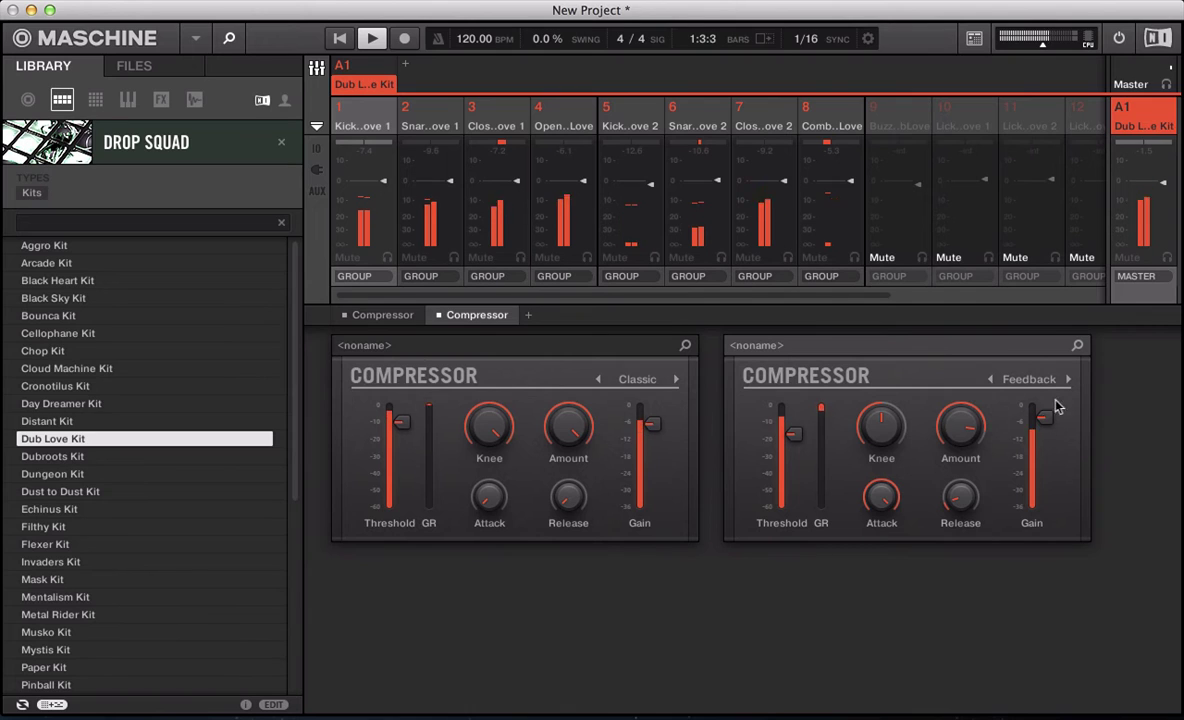
click(439, 315)
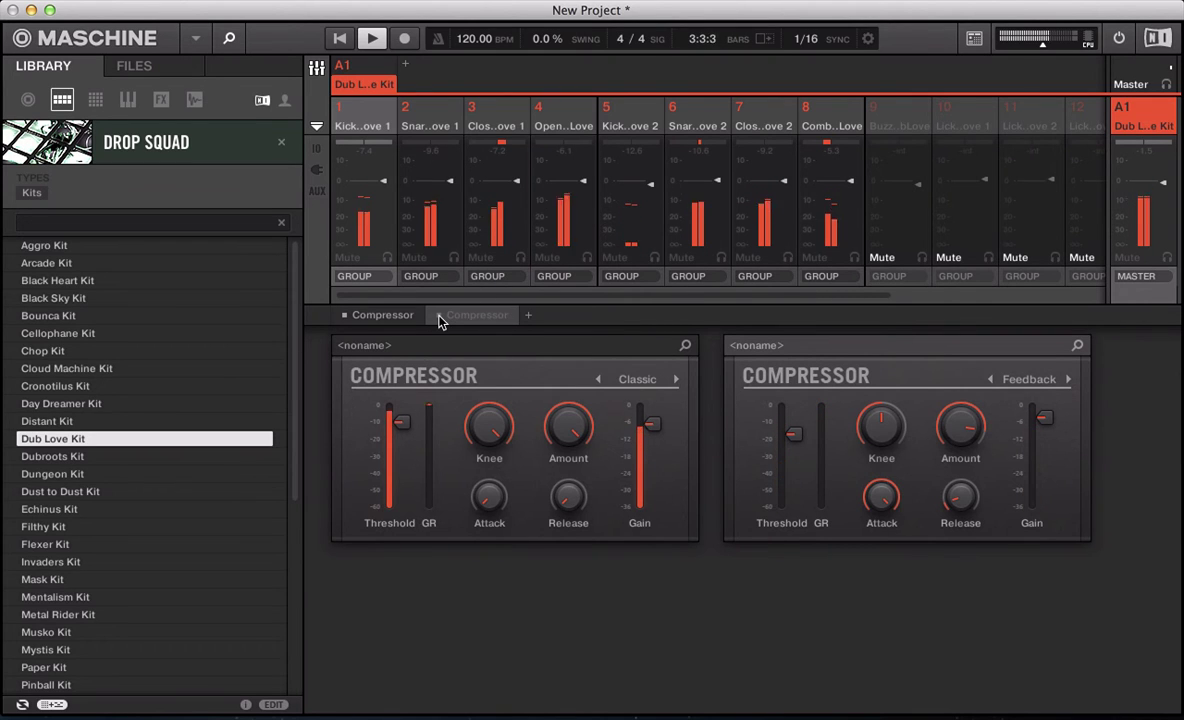
click(439, 315)
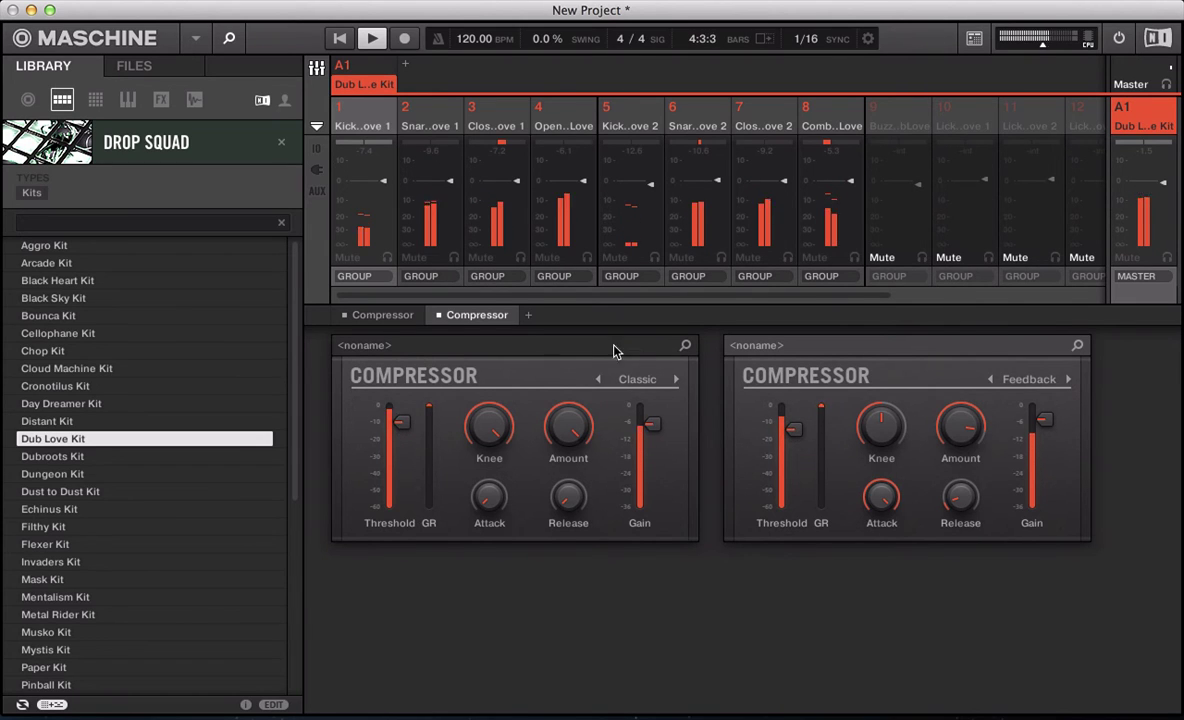
click(441, 316)
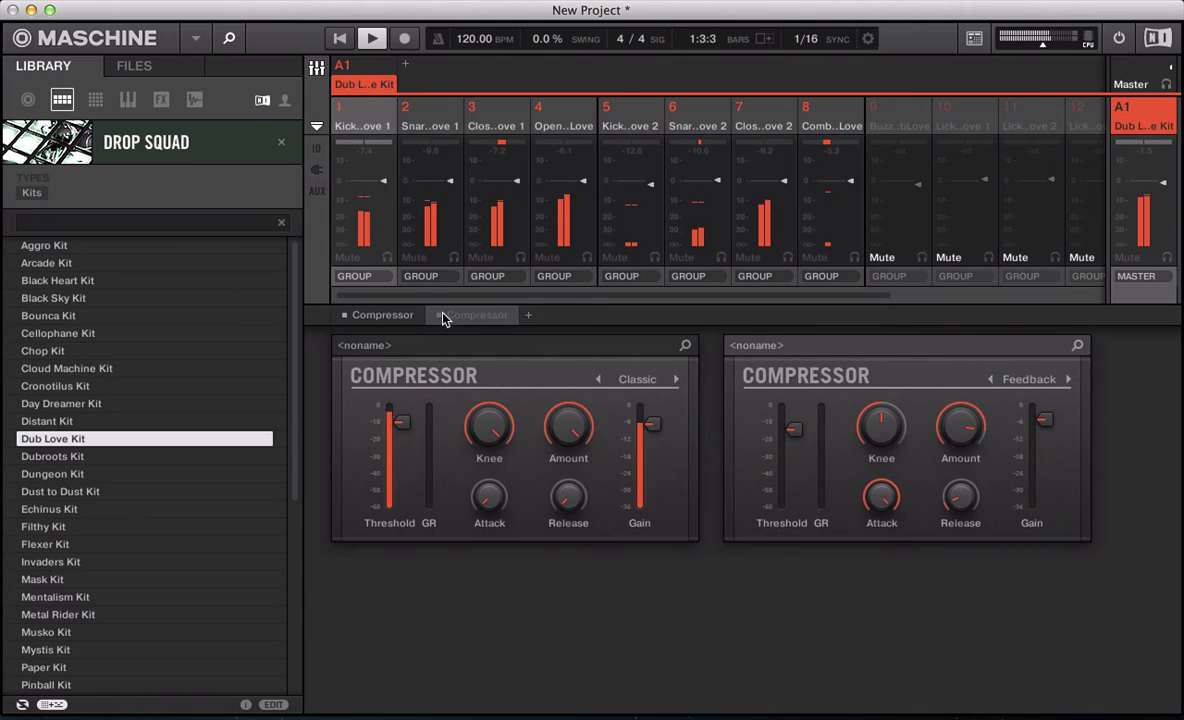
click(444, 318)
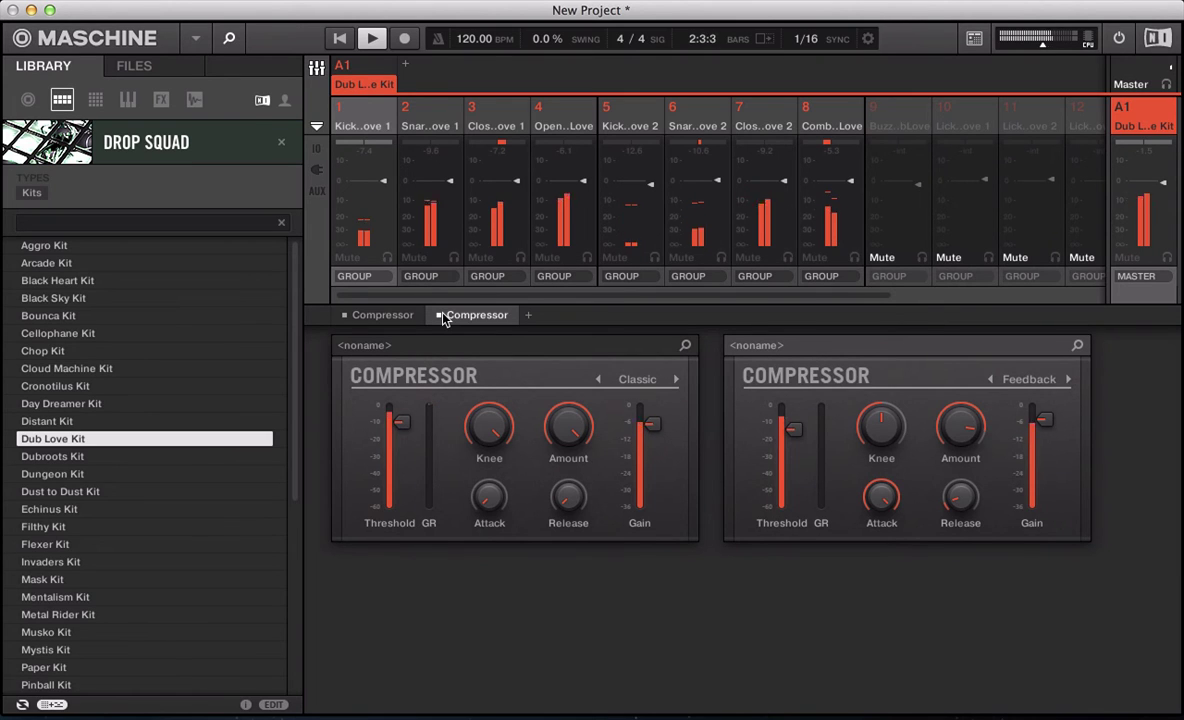
key(space)
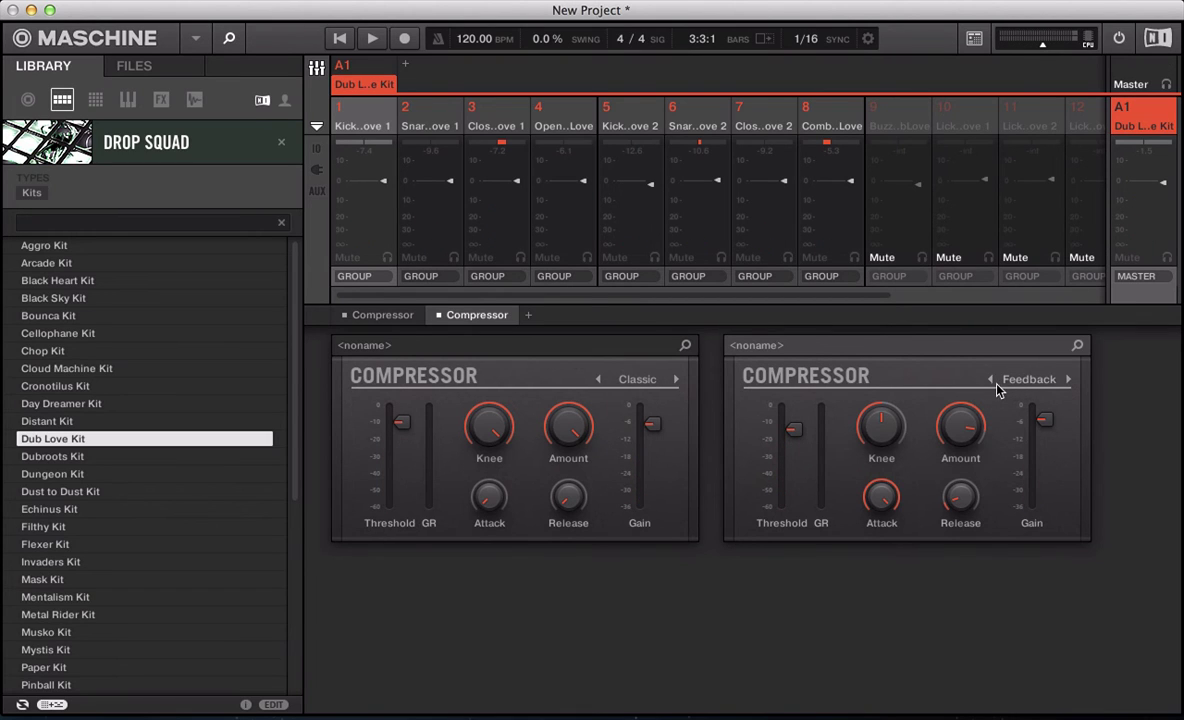
Compare the second compressor's Classic and Feedback modes during playback, ending on Classic.
key(space)
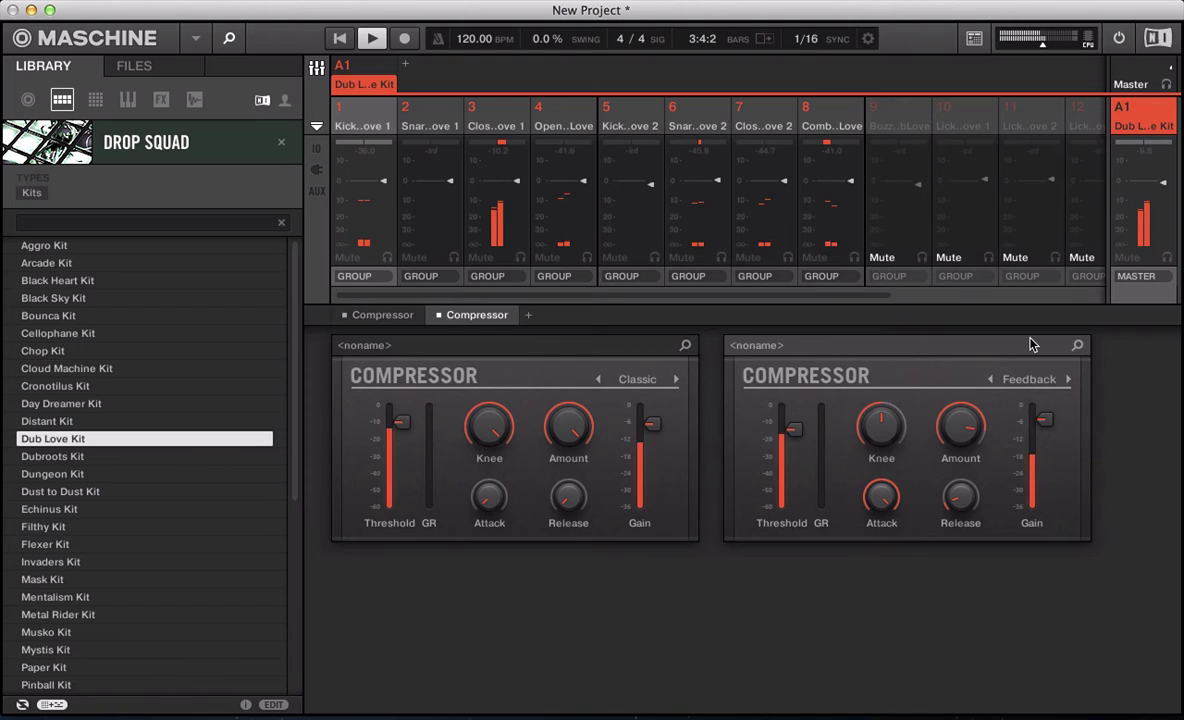
click(989, 382)
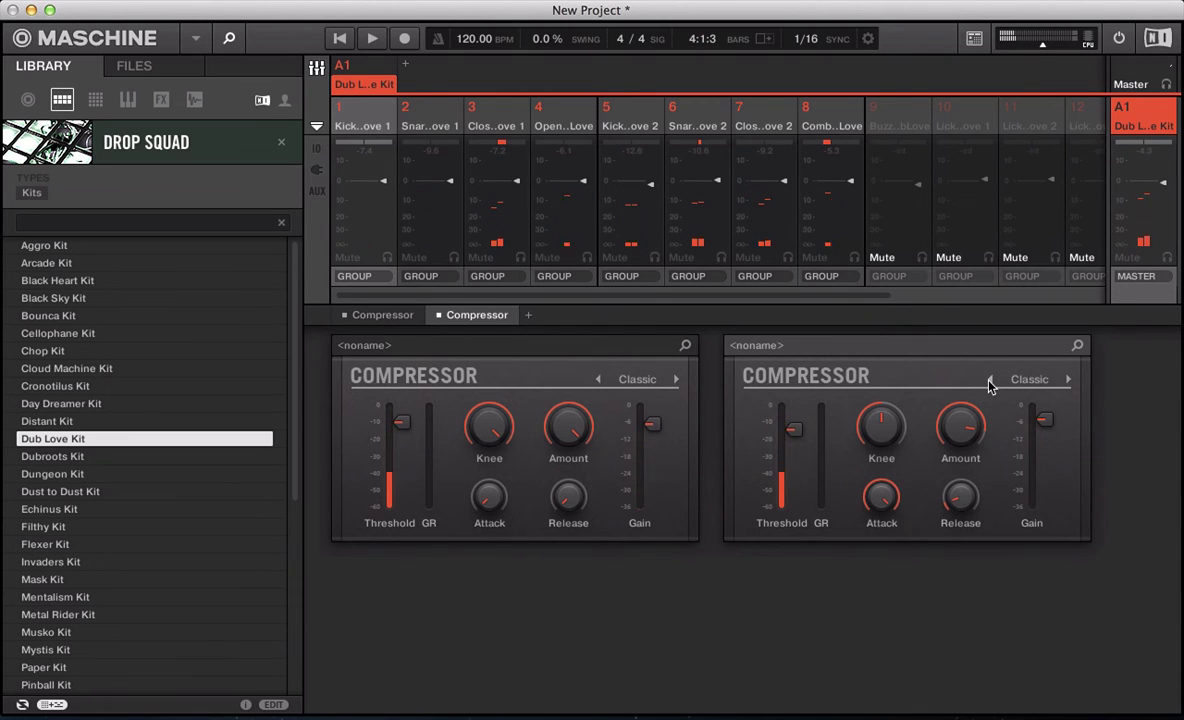
click(1068, 379)
click(990, 379)
Compare Classic and Feedback modes with the second compressor's threshold at about -20, and try a Classic threshold of about -17.
drag(798, 430, 800, 450)
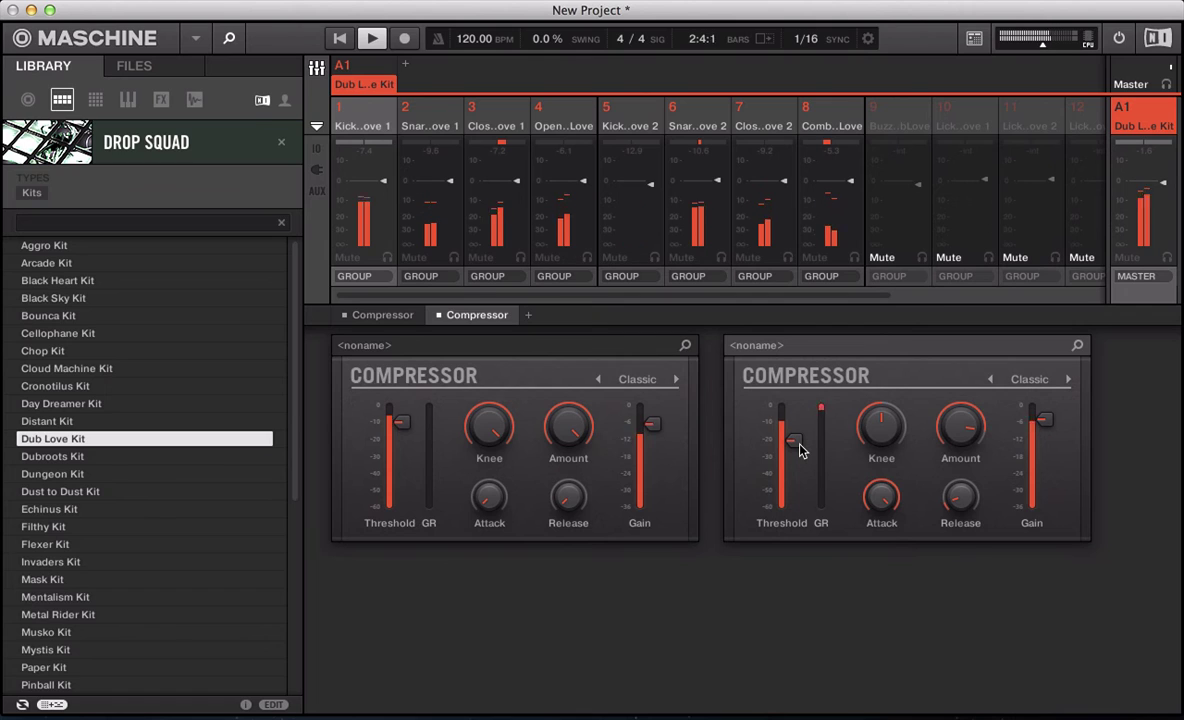
click(1067, 379)
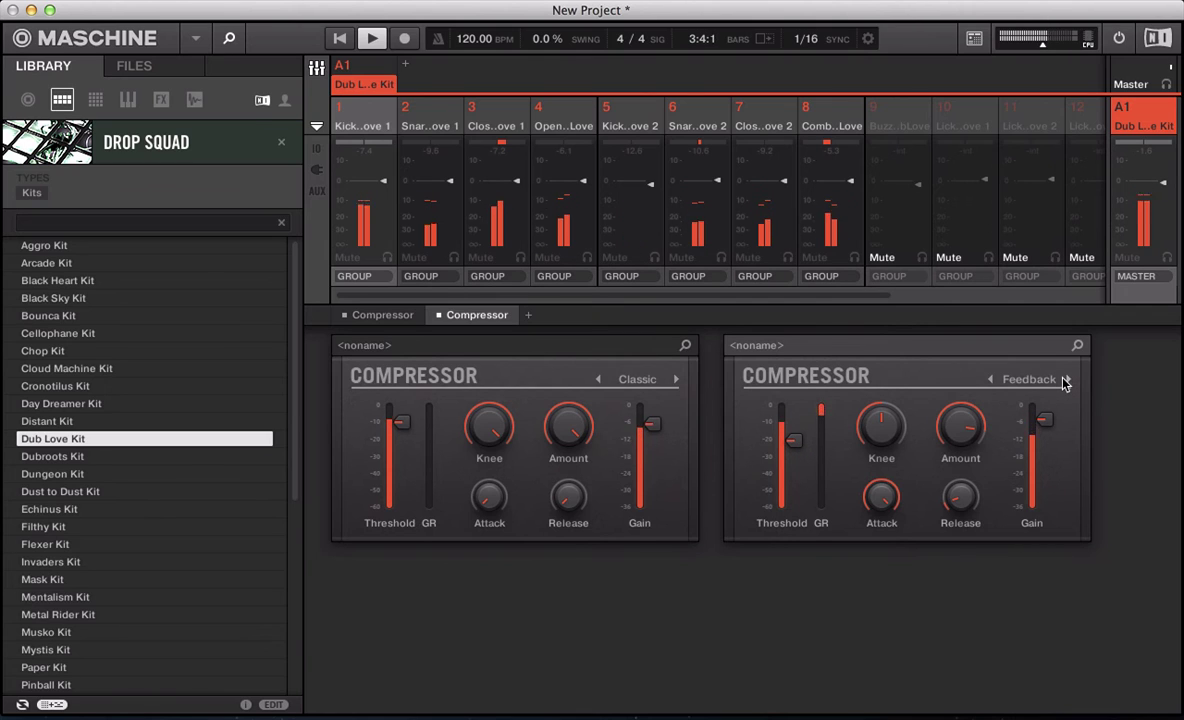
click(990, 379)
drag(799, 447, 799, 443)
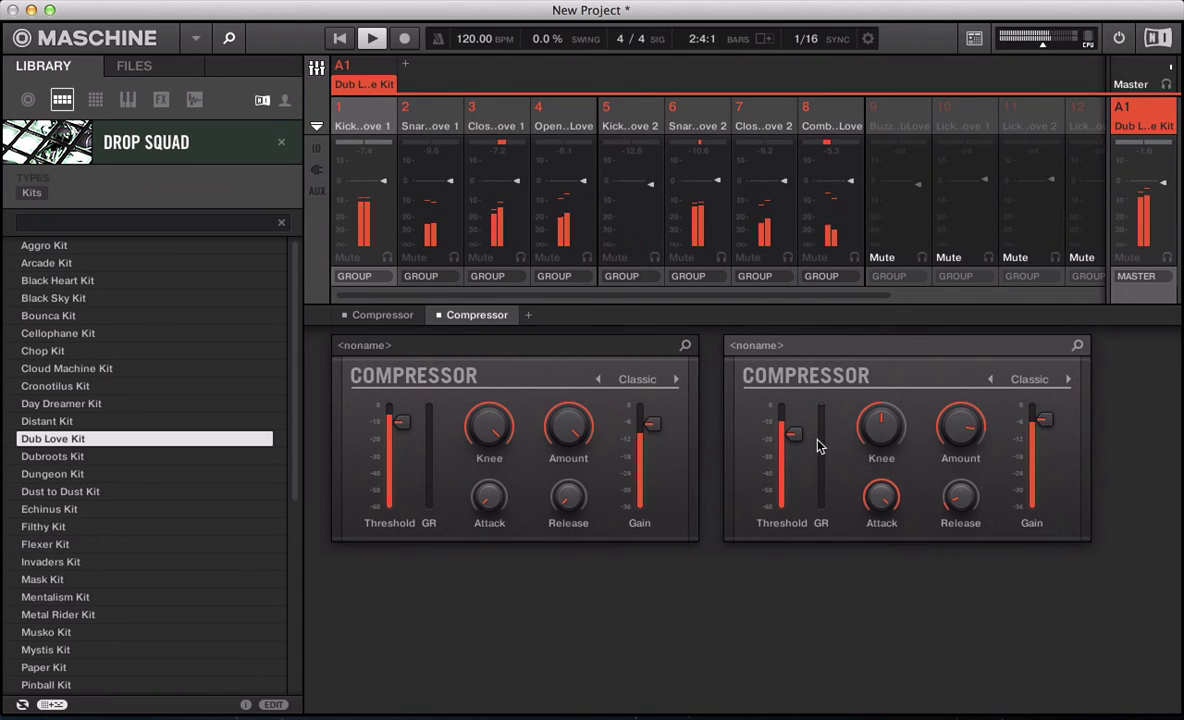
Set the second compressor to Feedback mode with threshold about -12, knee 74.0 % and release 58.6 ms, and bypass it for comparison.
click(1066, 380)
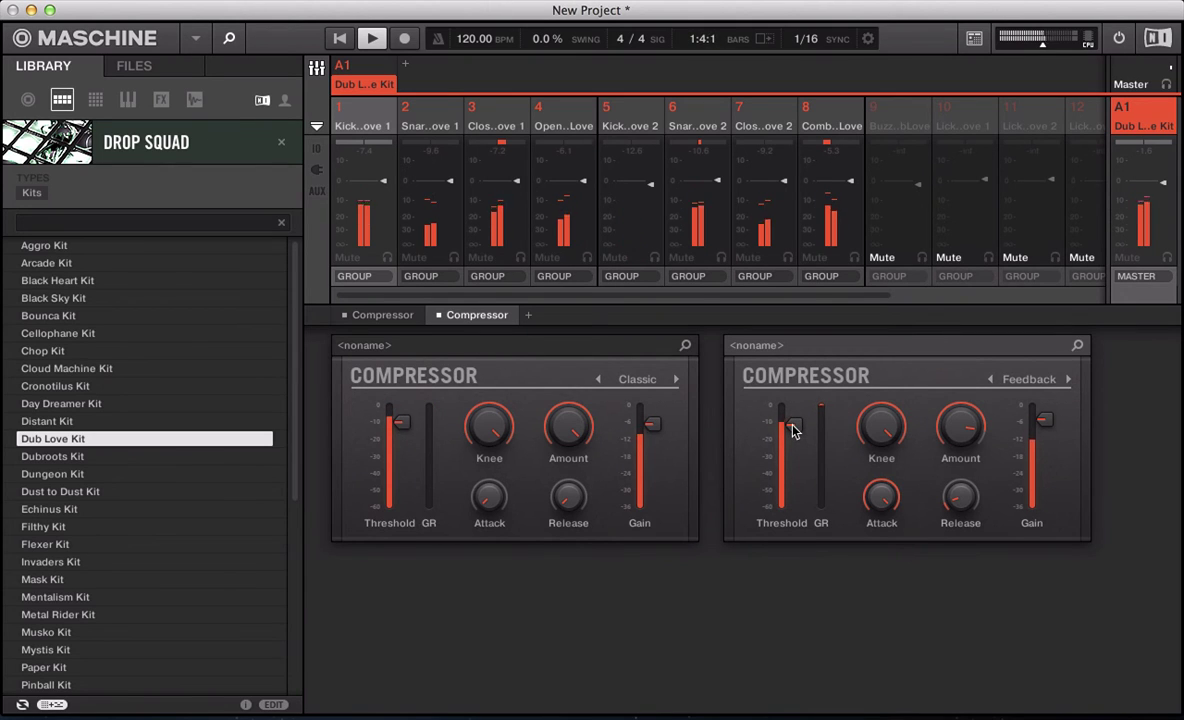
drag(881, 427, 881, 400)
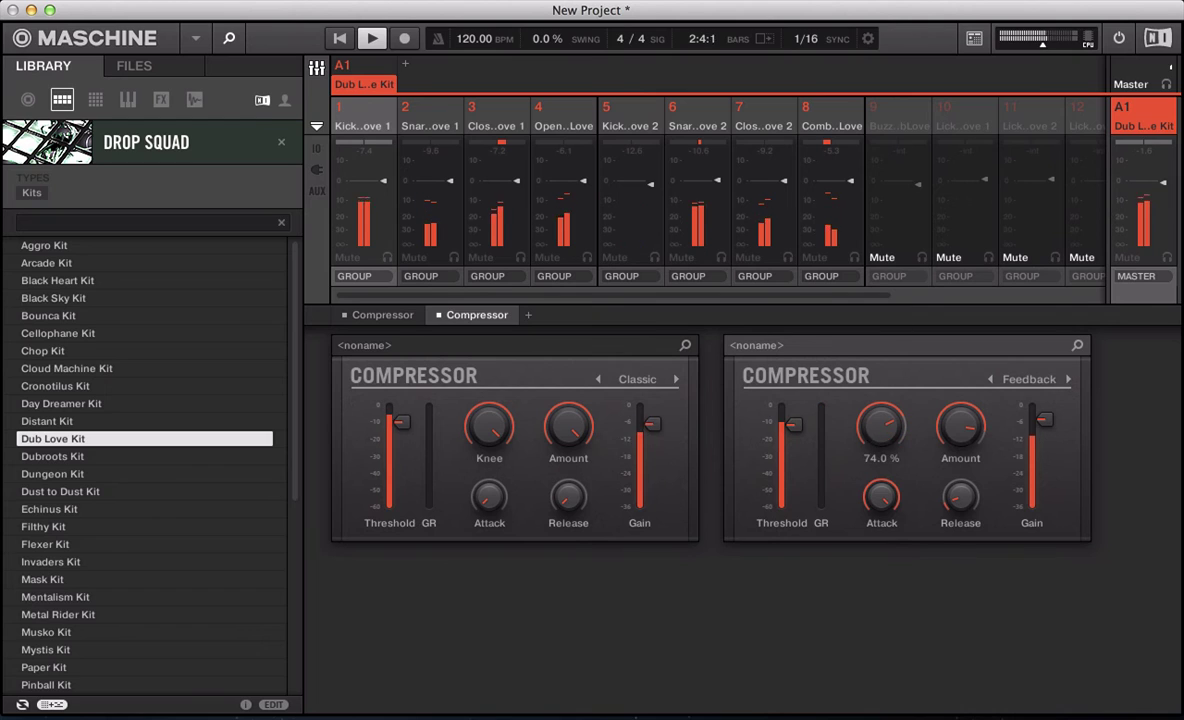
drag(960, 495, 960, 506)
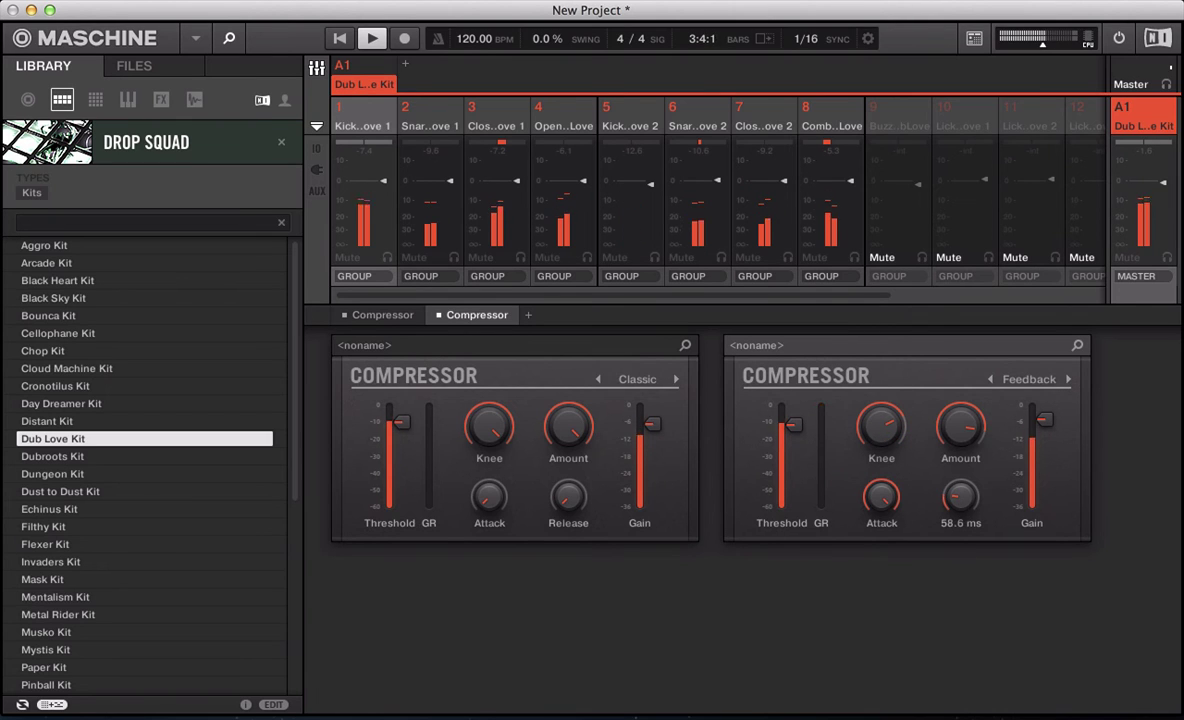
click(440, 316)
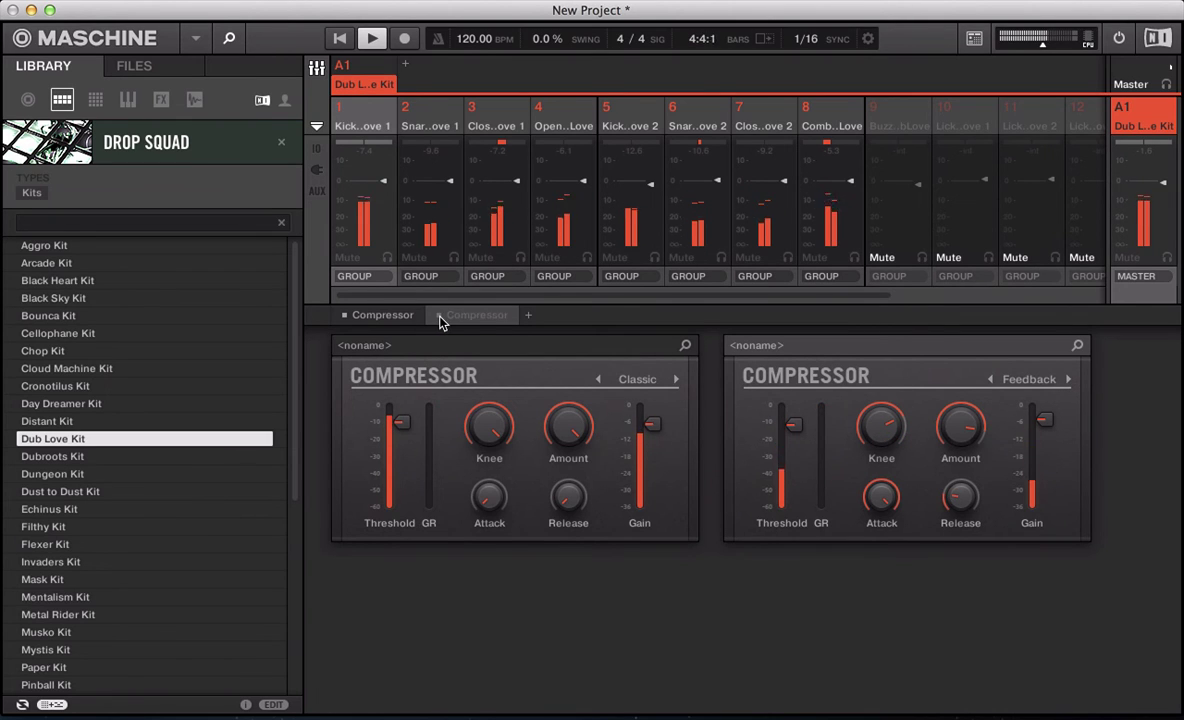
Compare the playing pattern with the second compressor bypassed and enabled, leave it enabled, and stop playback.
click(440, 316)
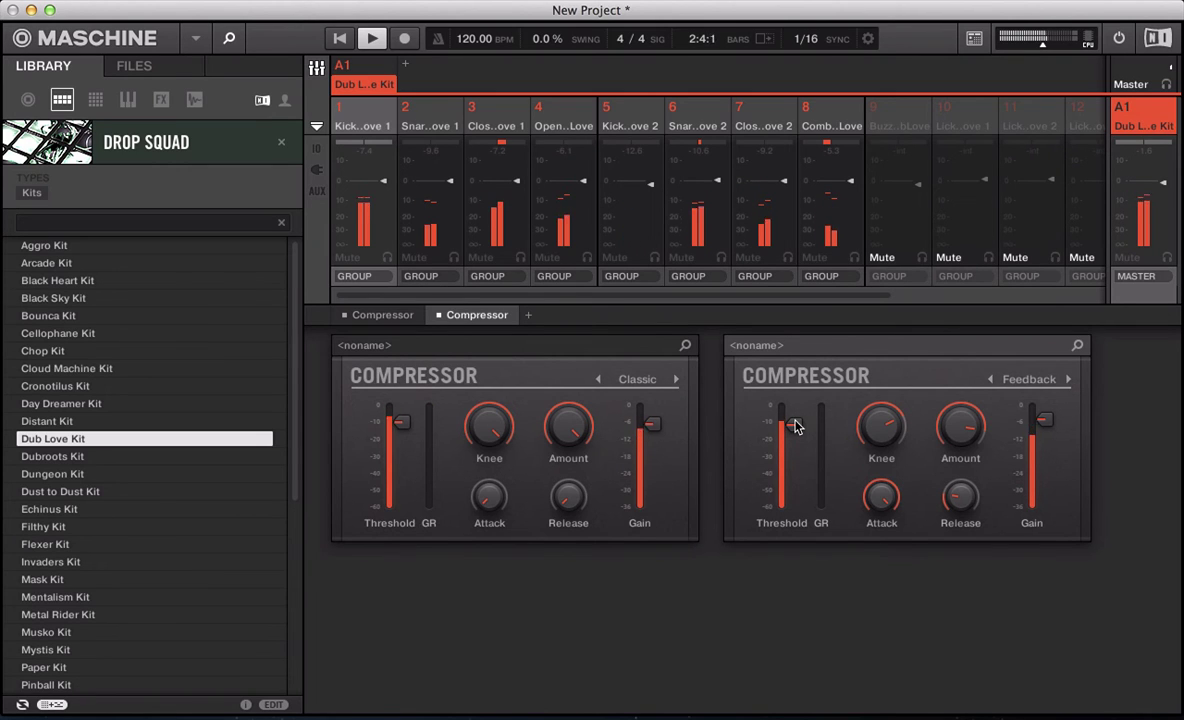
click(441, 317)
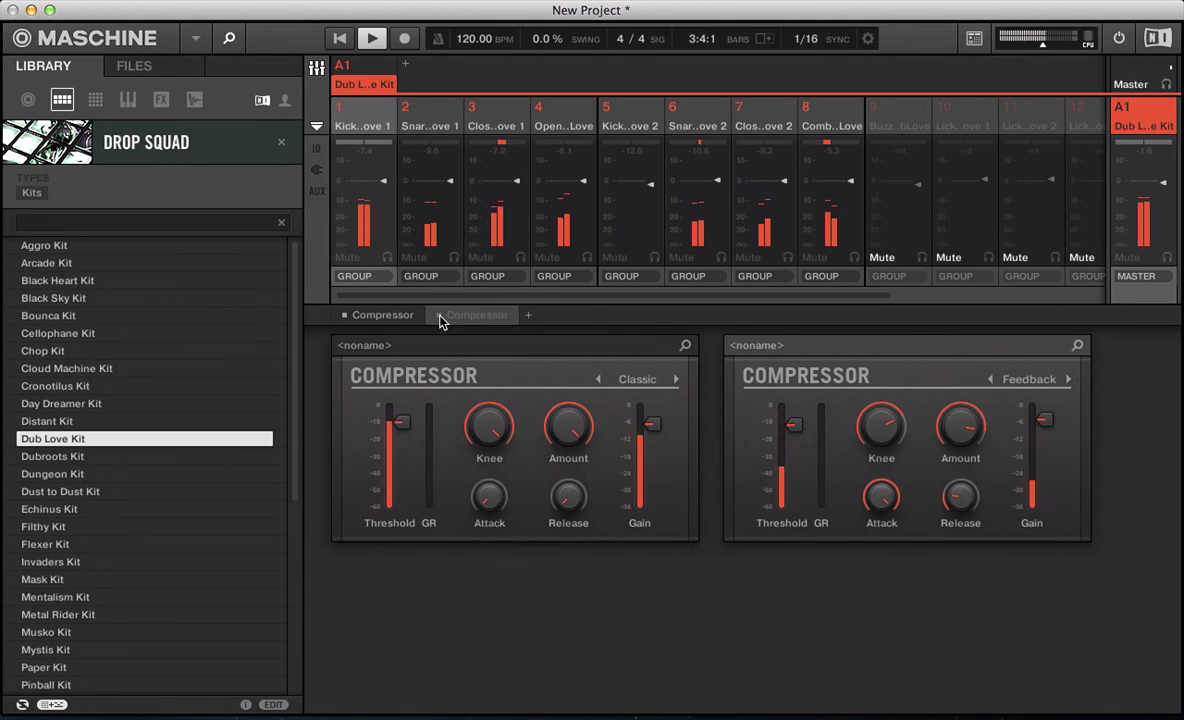
key(space)
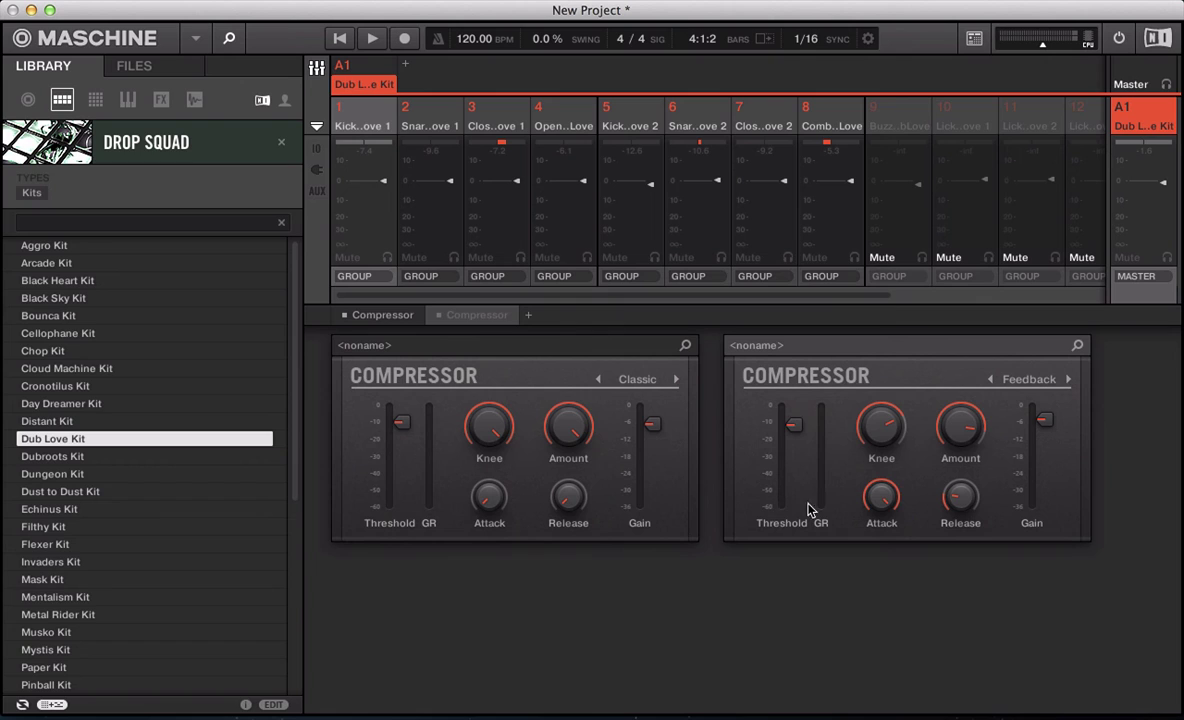
click(462, 316)
key(space)
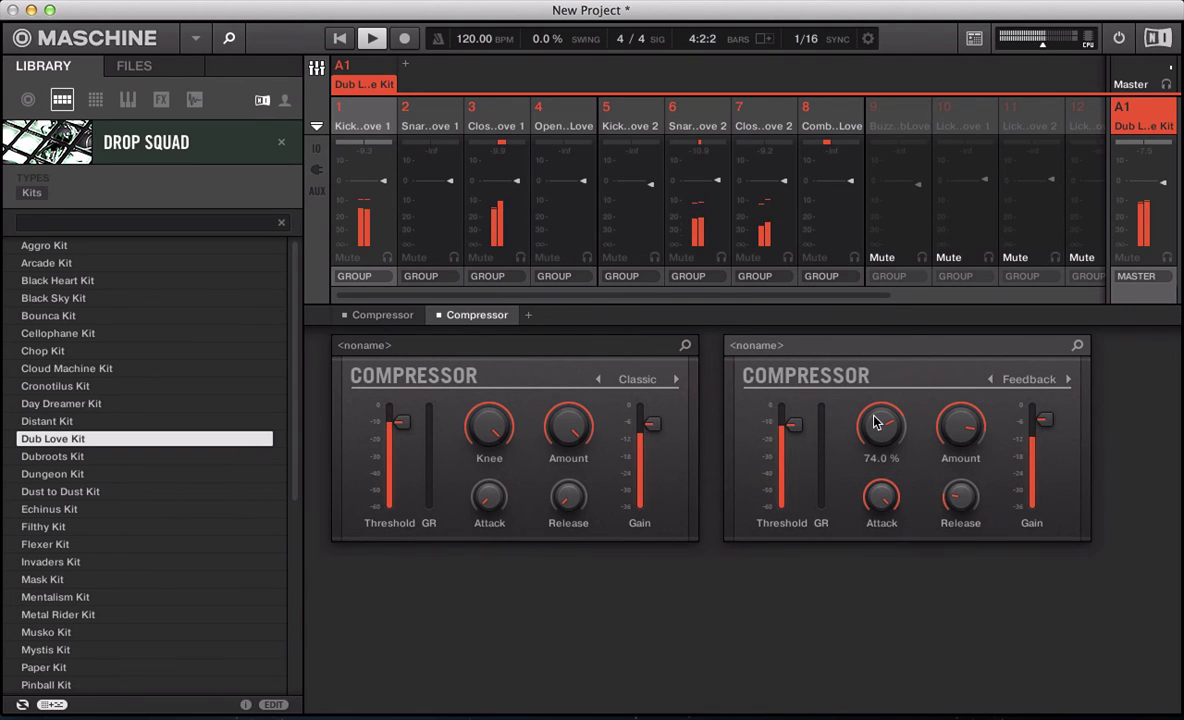
mouse_move(876, 422)
key(space)
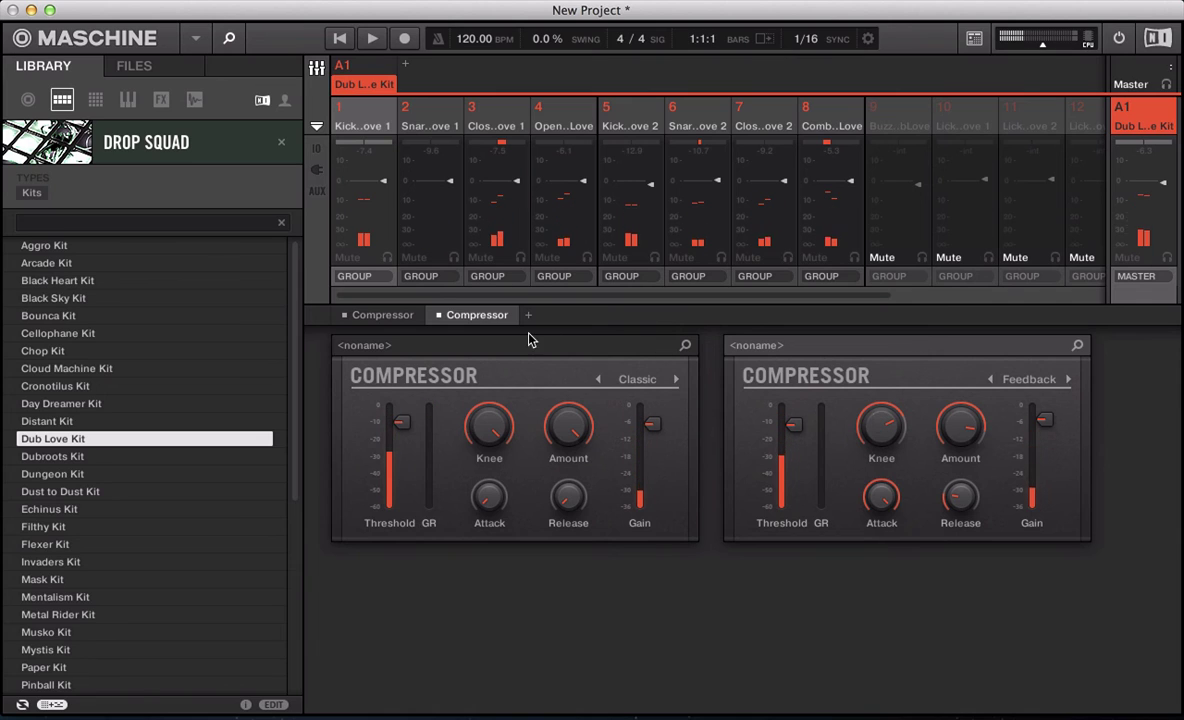
Replace the second compressor with a Limiter and lower its threshold to about -26 while listening to the pattern.
right_click(470, 316)
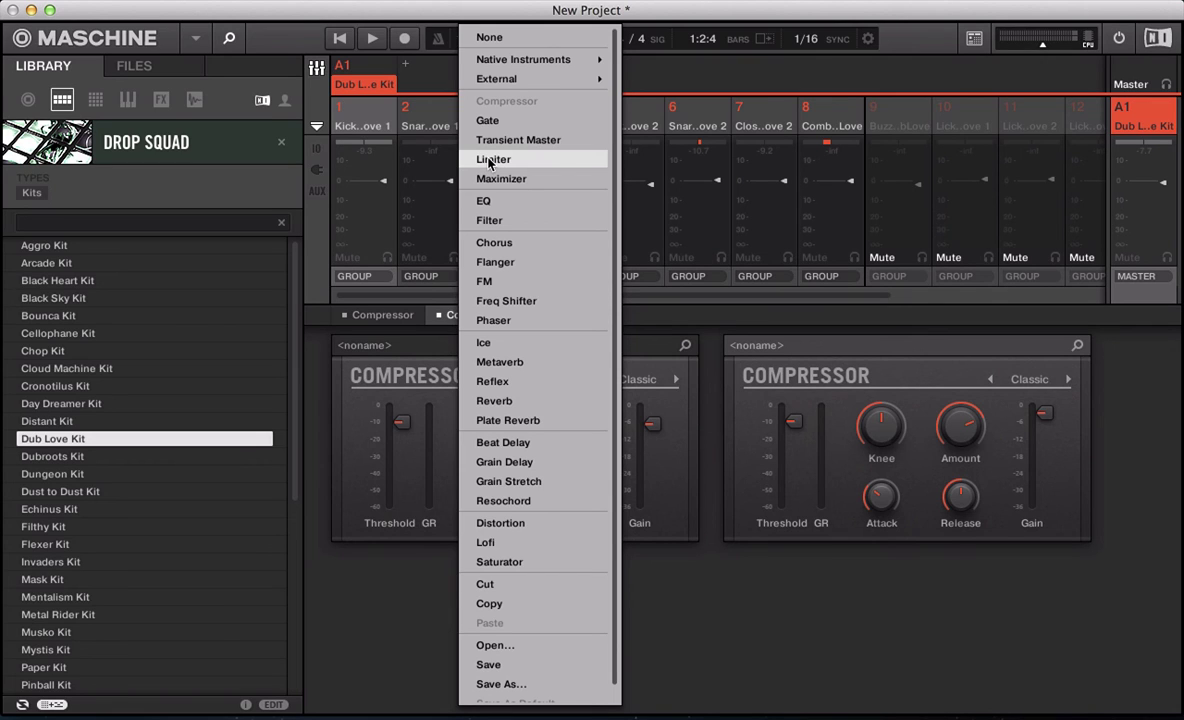
click(489, 162)
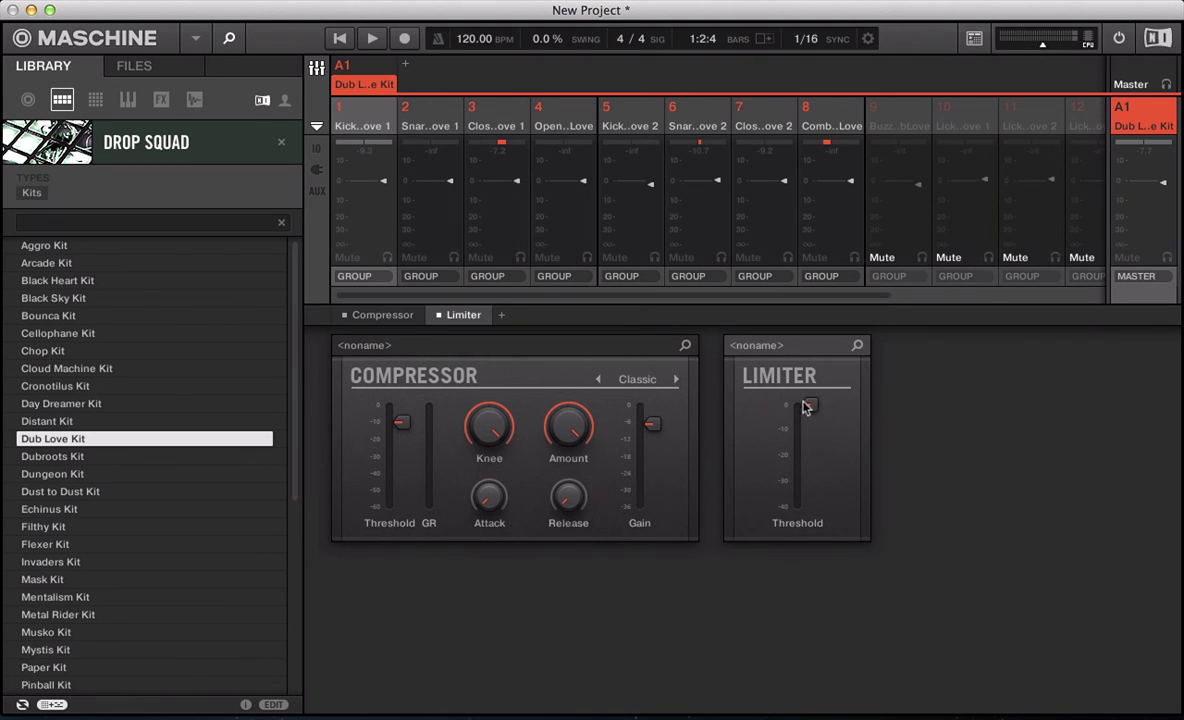
key(space)
drag(808, 415, 811, 478)
key(space)
key(space)
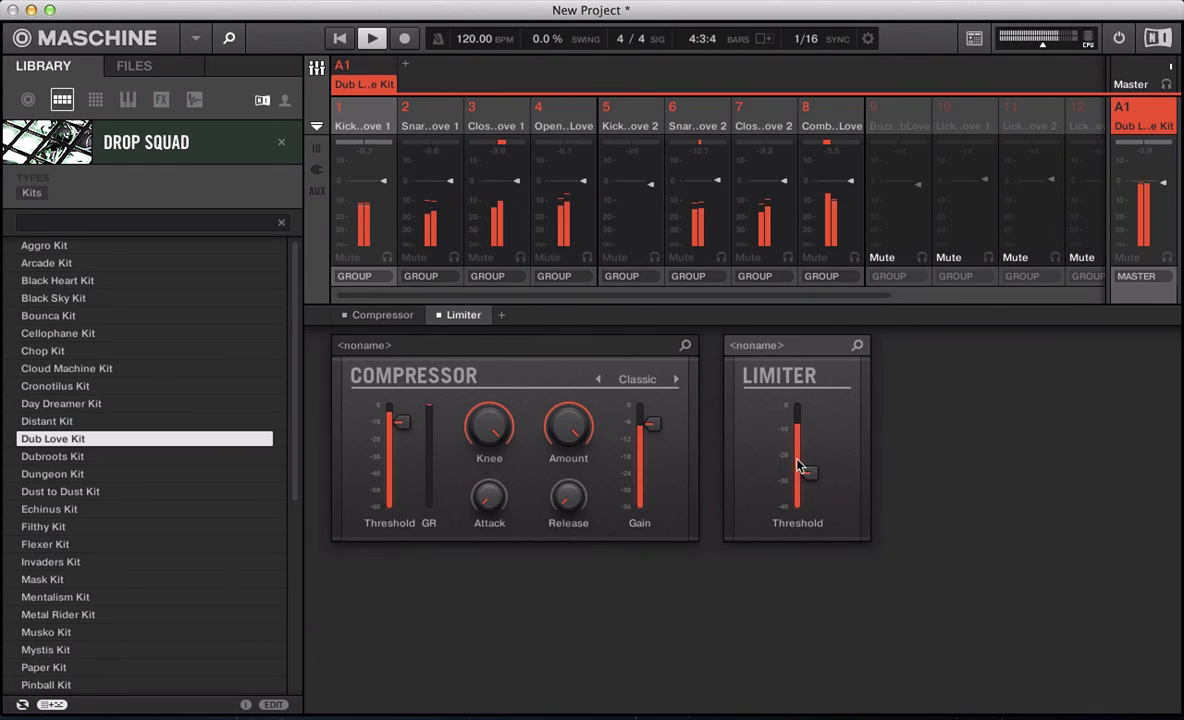
Try the Limiter's threshold at -40 during playback, raise it to about -25, and stop playback.
drag(811, 495, 812, 522)
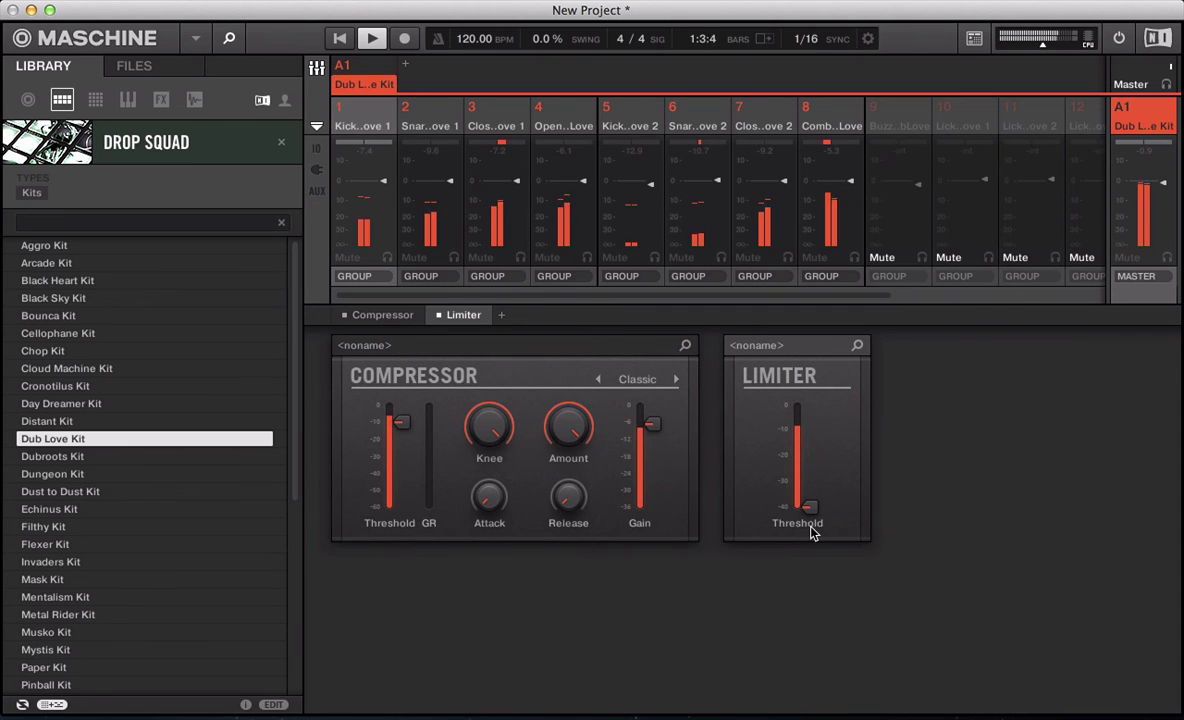
click(808, 470)
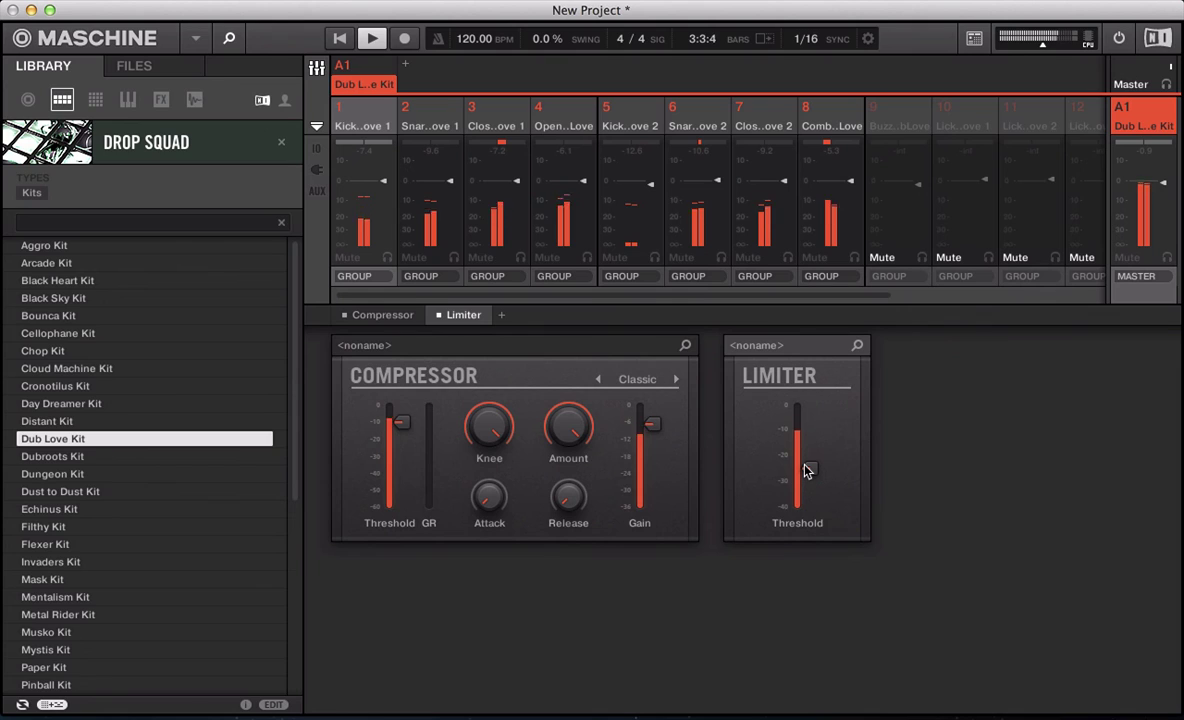
key(space)
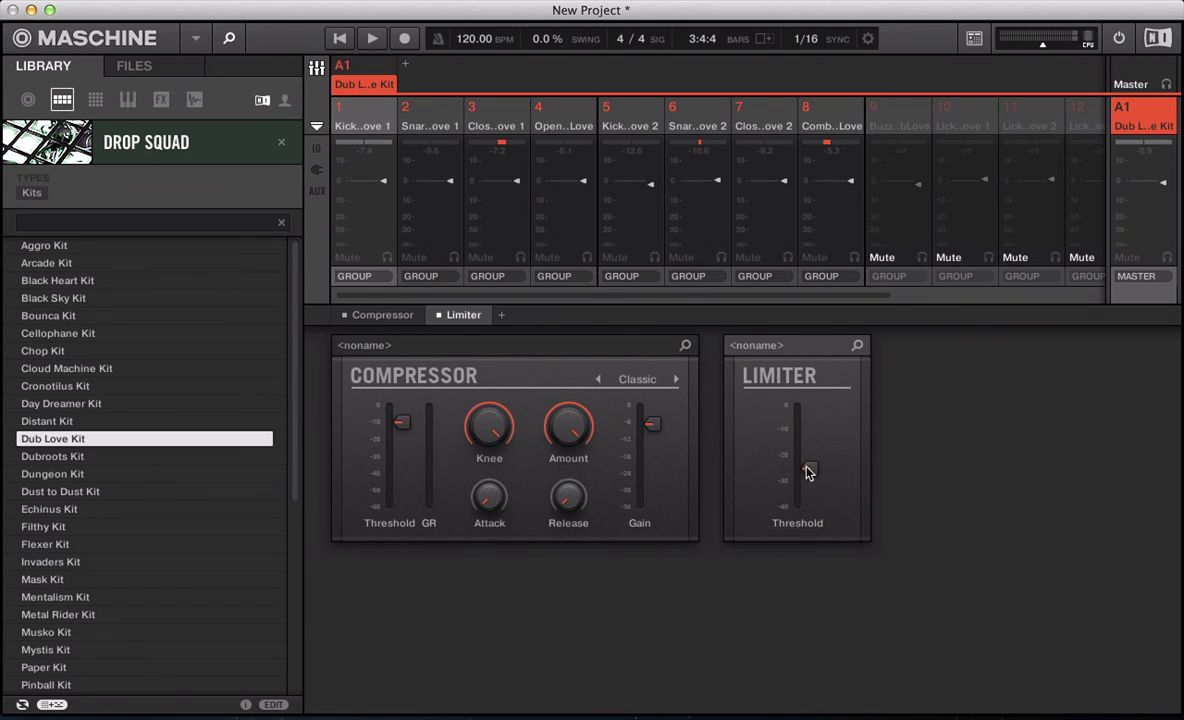
Replace the Limiter with a Maximizer and listen to the pattern through its default settings.
mouse_move(573, 436)
right_click(453, 314)
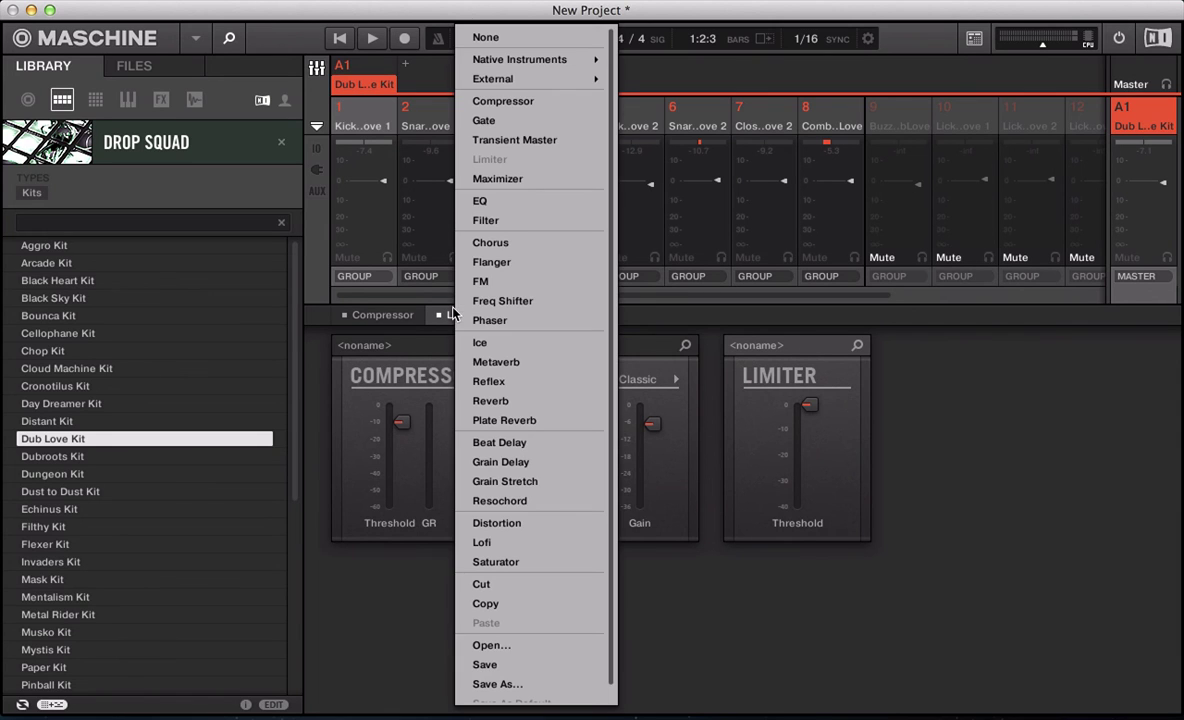
click(478, 166)
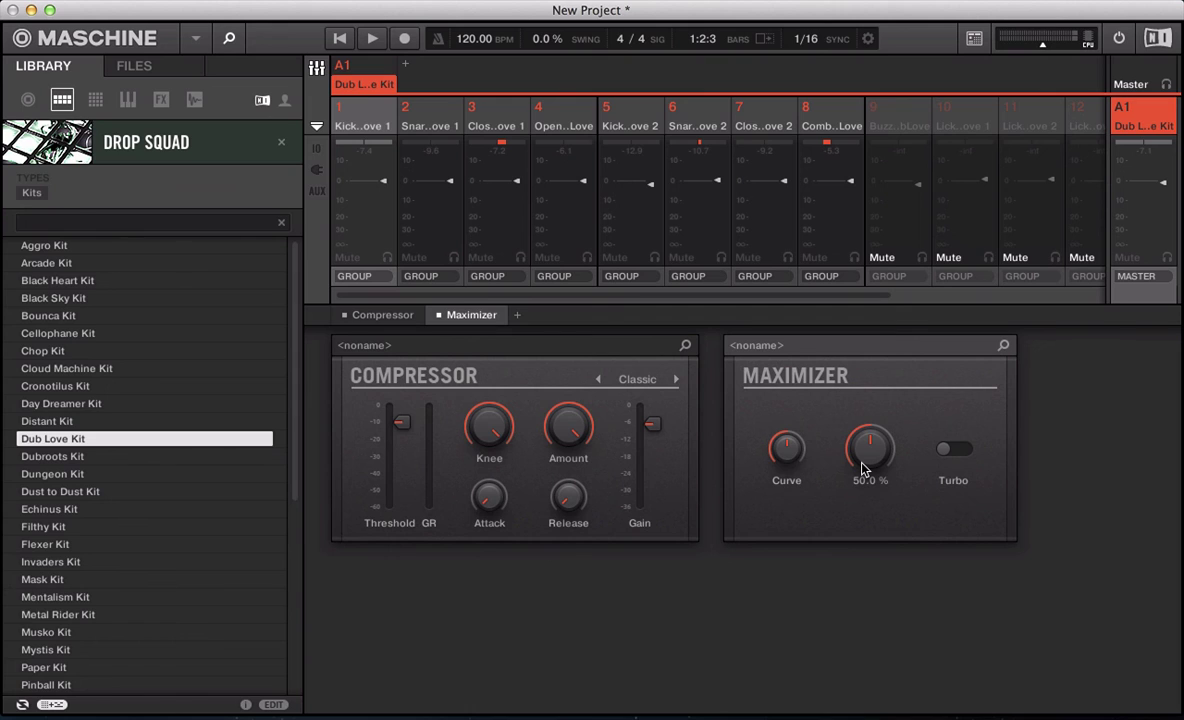
key(space)
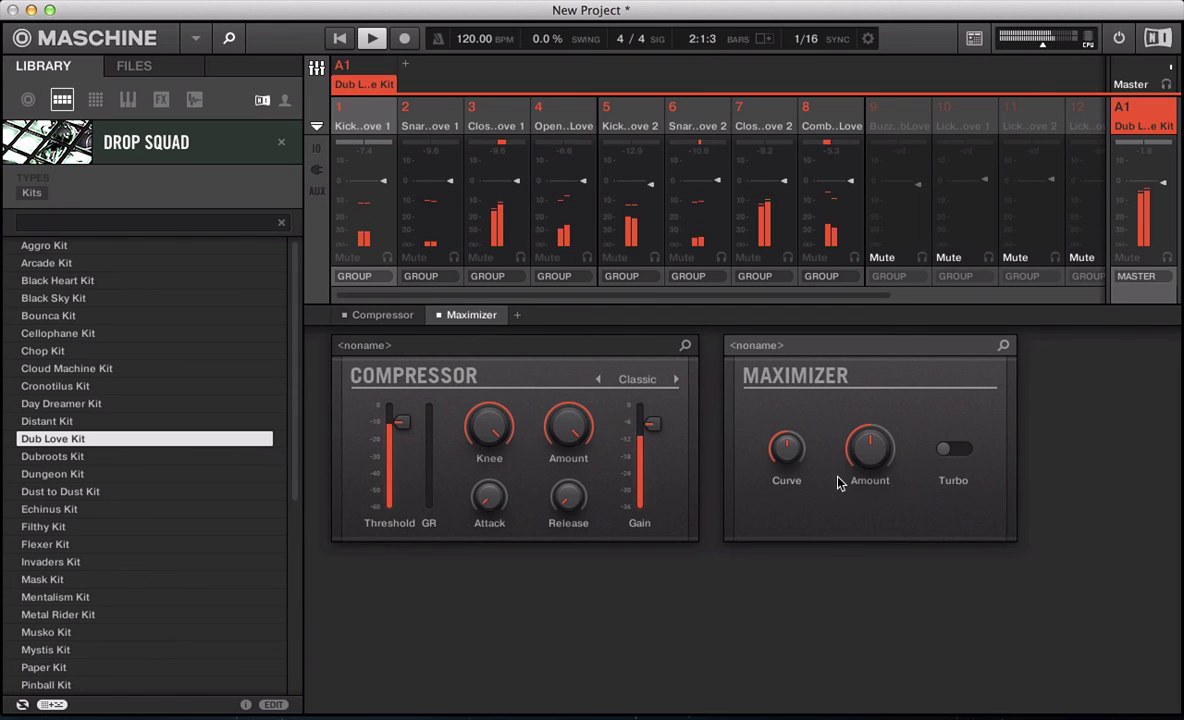
mouse_move(785, 450)
key(space)
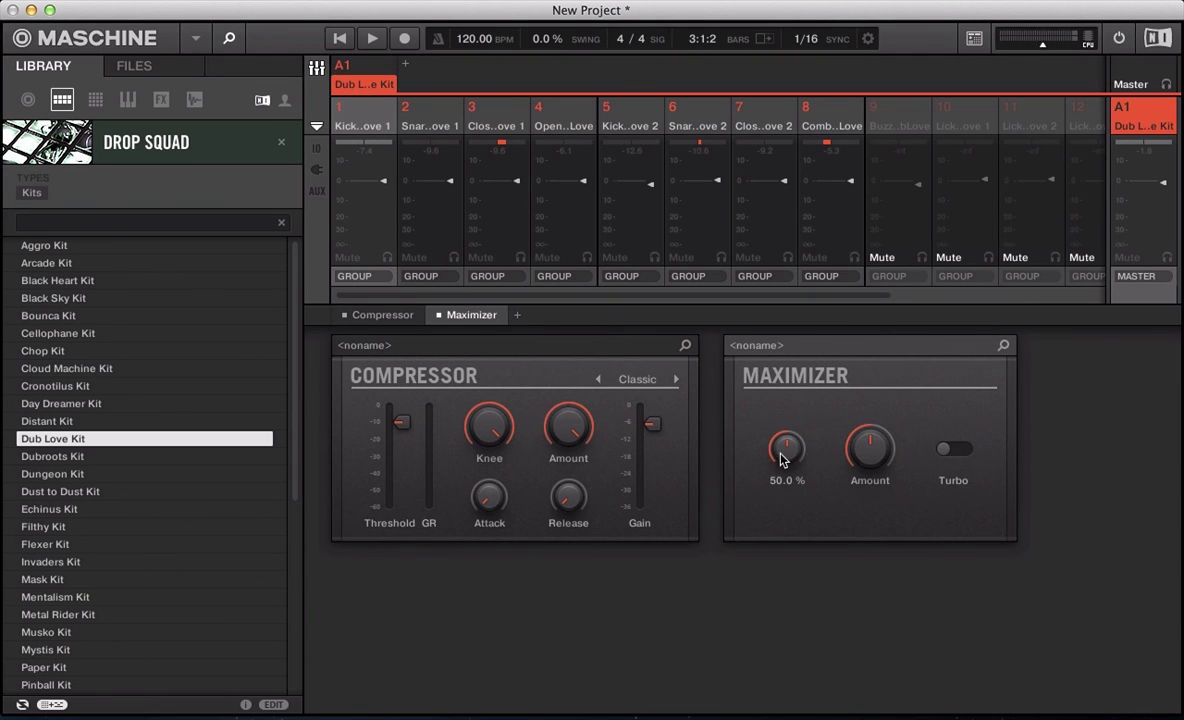
Try the Maximizer's Curve at maximum, return it to 50 %, and test the Amount control, leaving it at 50 %.
drag(787, 449, 787, 410)
mouse_move(483, 412)
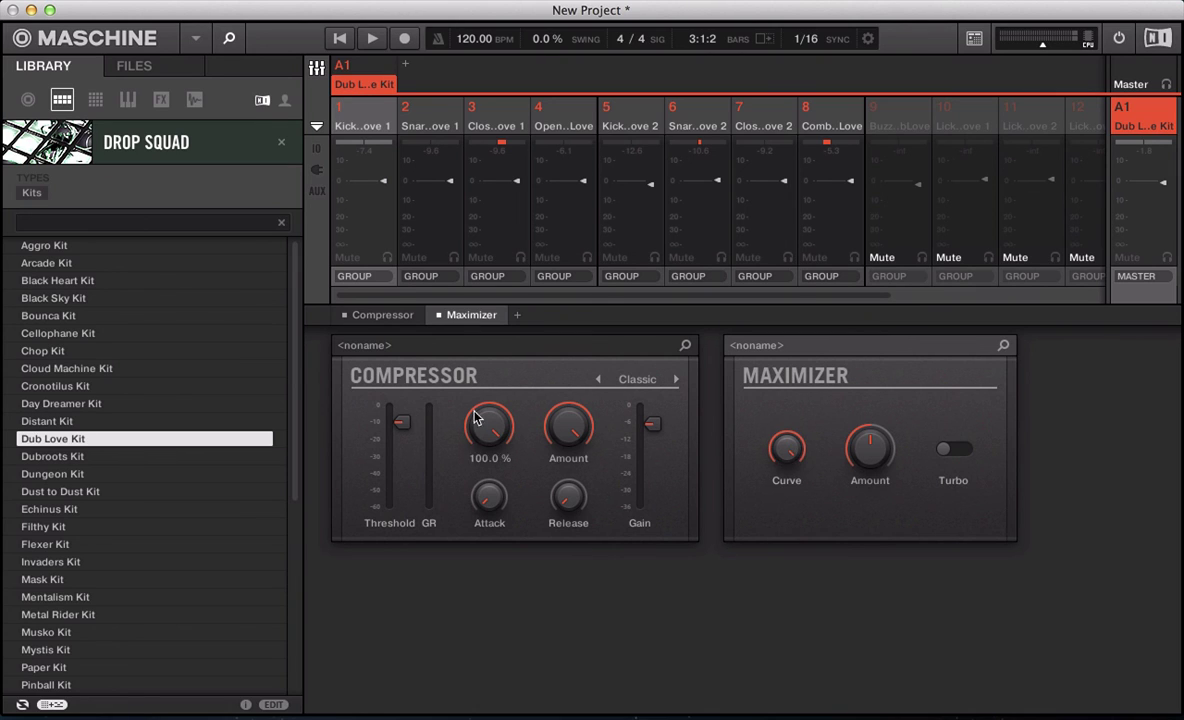
mouse_move(787, 451)
mouse_down()
mouse_move(787, 490)
mouse_move(806, 442)
mouse_up()
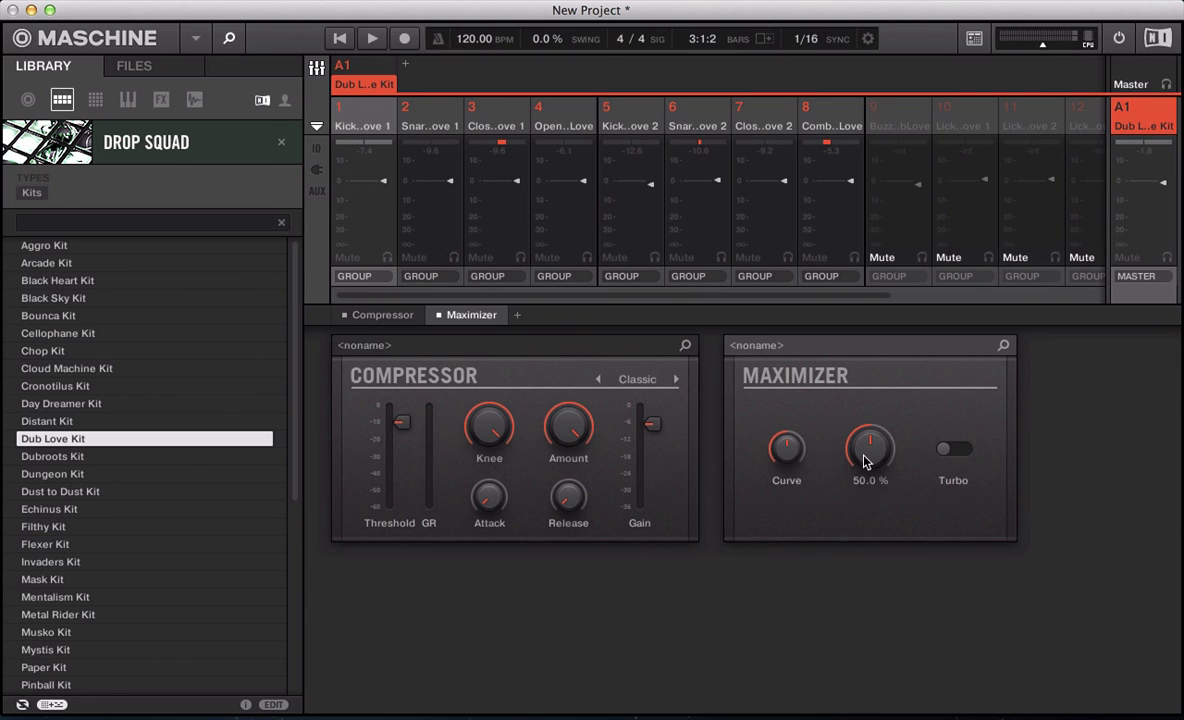
drag(866, 461, 866, 444)
Try the Maximizer during playback with Amount at 100 % and Turbo on, comparing it bypassed and enabled.
key(space)
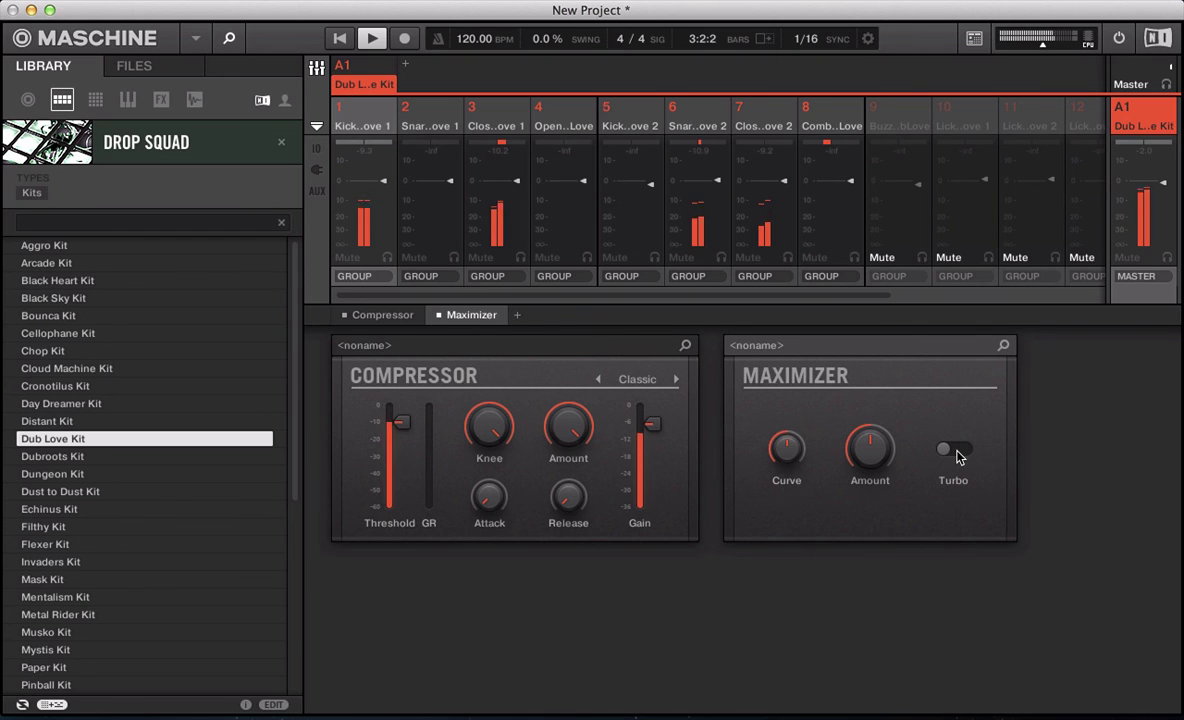
mouse_move(865, 465)
drag(865, 465, 872, 455)
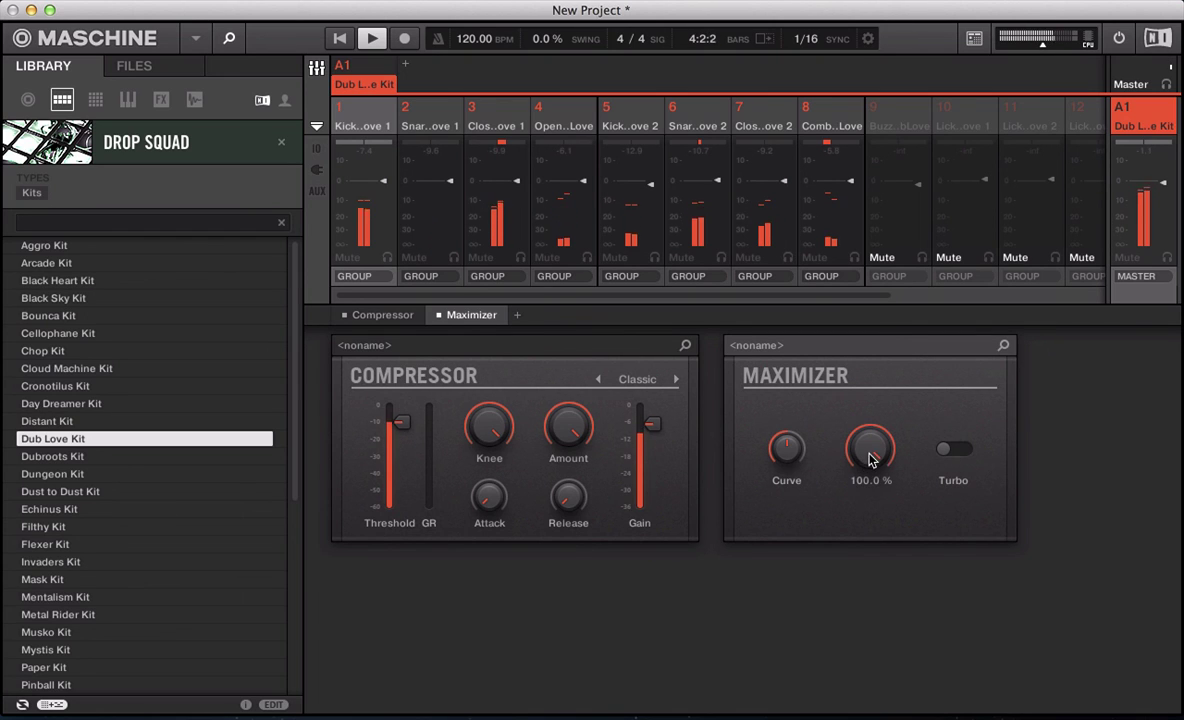
mouse_move(797, 445)
click(955, 450)
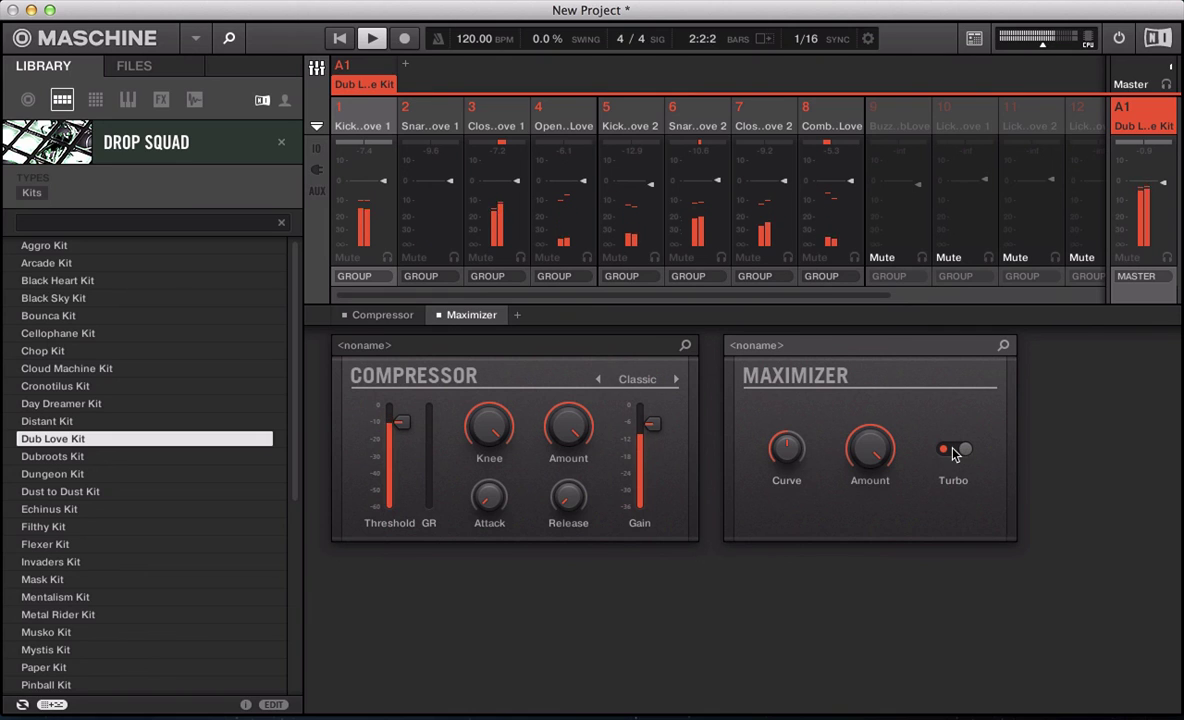
click(437, 315)
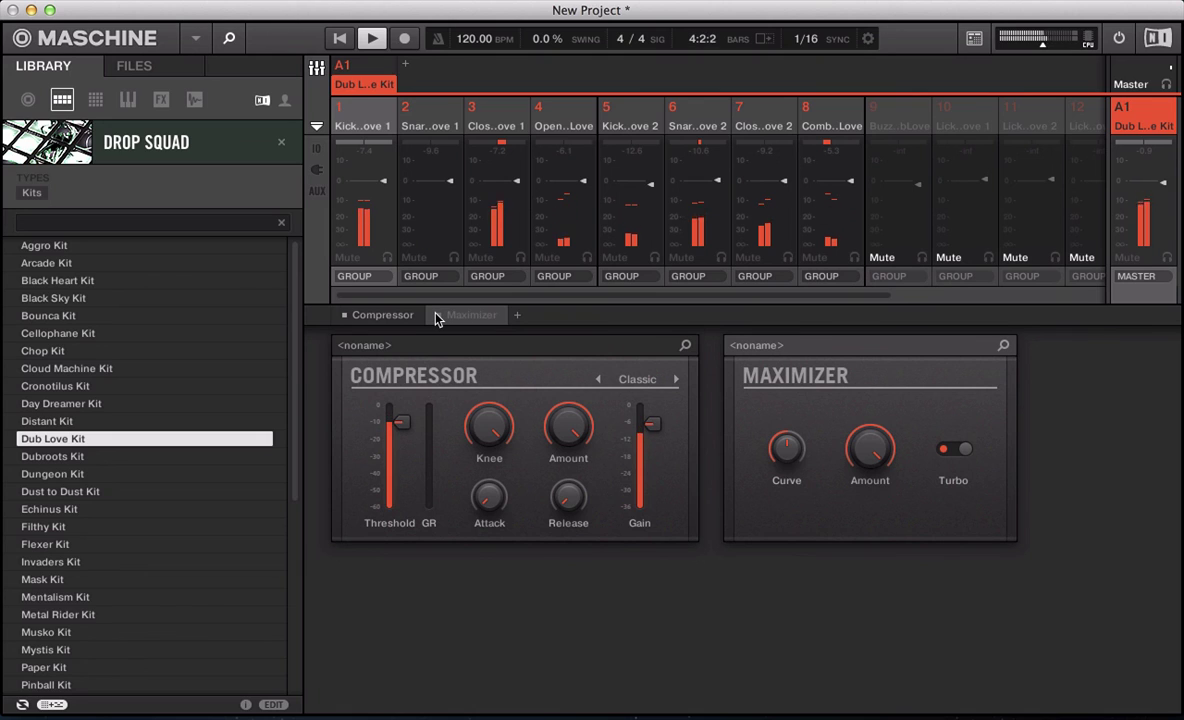
click(437, 315)
Turn the Maximizer's Turbo off, set Curve to minimum and Amount to 17 %, comparing it bypassed and enabled along the way.
click(945, 449)
drag(869, 449, 869, 473)
drag(786, 452, 786, 510)
mouse_move(869, 449)
mouse_down()
mouse_move(869, 420)
mouse_move(869, 470)
mouse_move(869, 455)
mouse_up()
click(440, 315)
click(439, 315)
mouse_move(872, 458)
drag(872, 458, 872, 490)
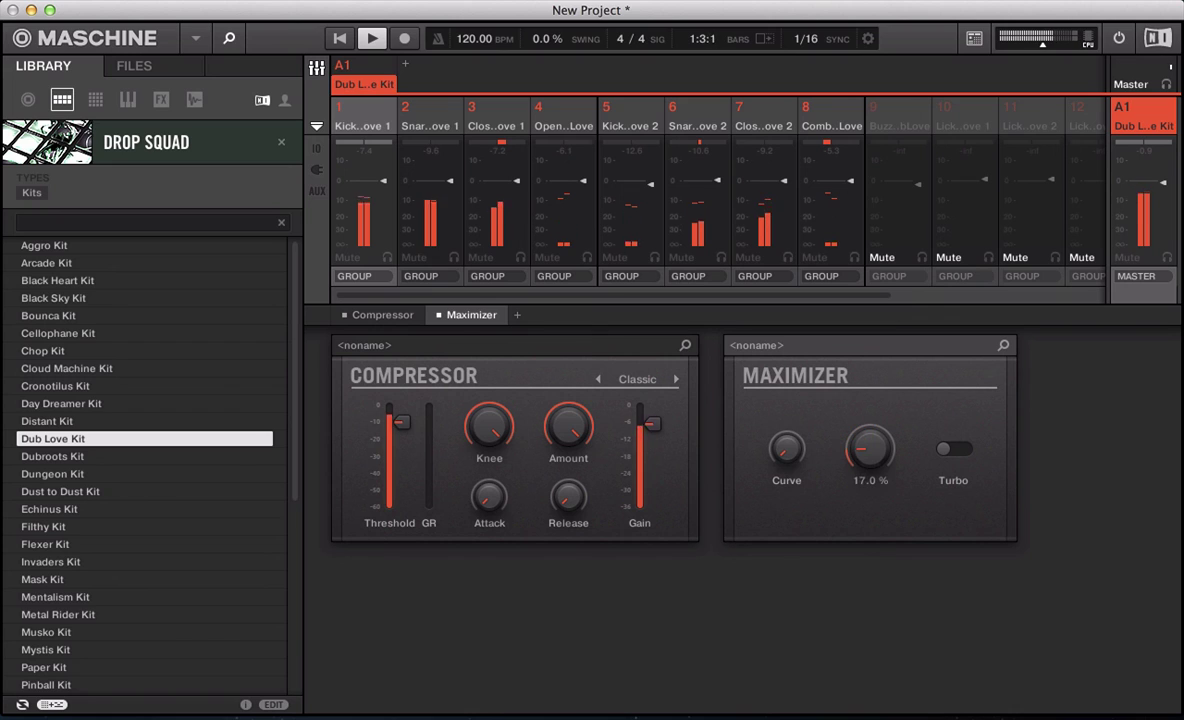
Raise the Maximizer's Amount slightly, compare the pattern with it bypassed and enabled, and leave it enabled.
click(440, 315)
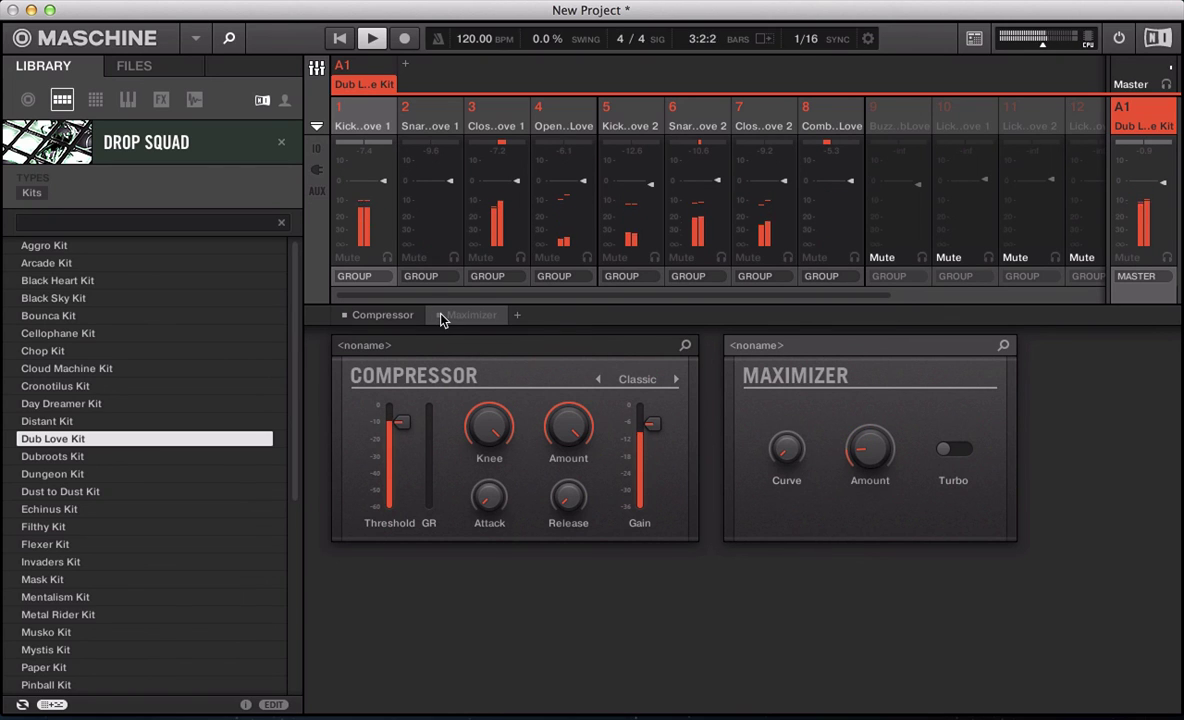
click(439, 315)
drag(870, 450, 870, 448)
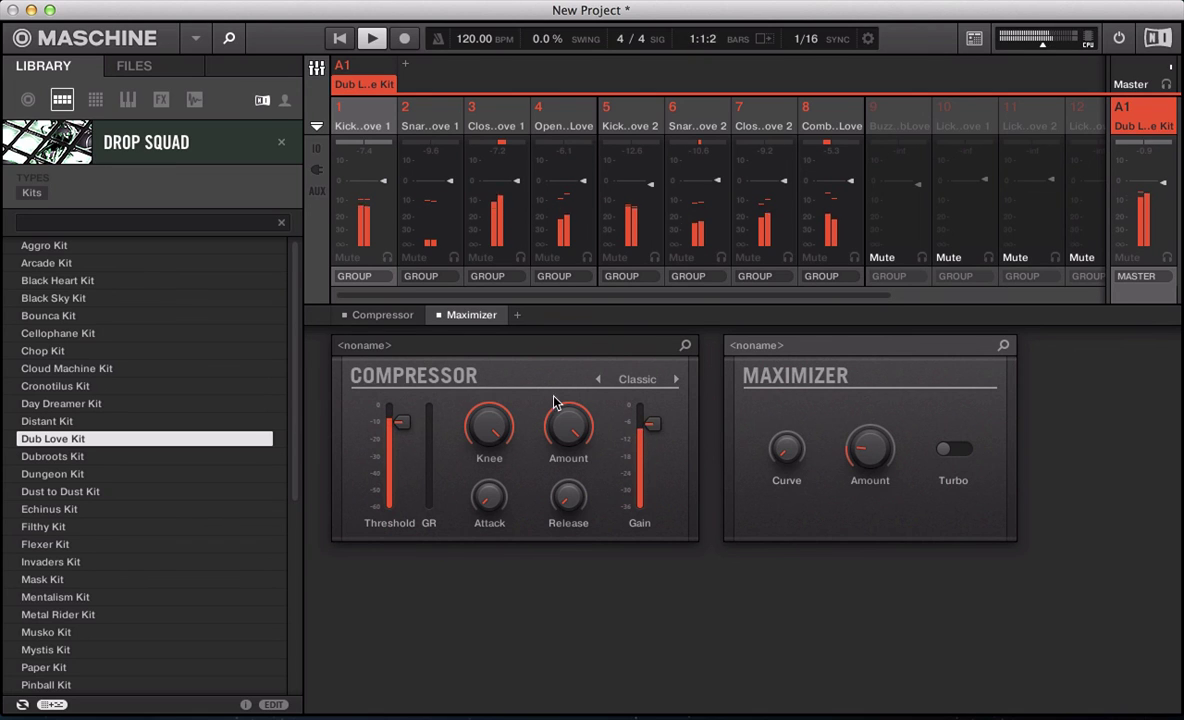
click(437, 315)
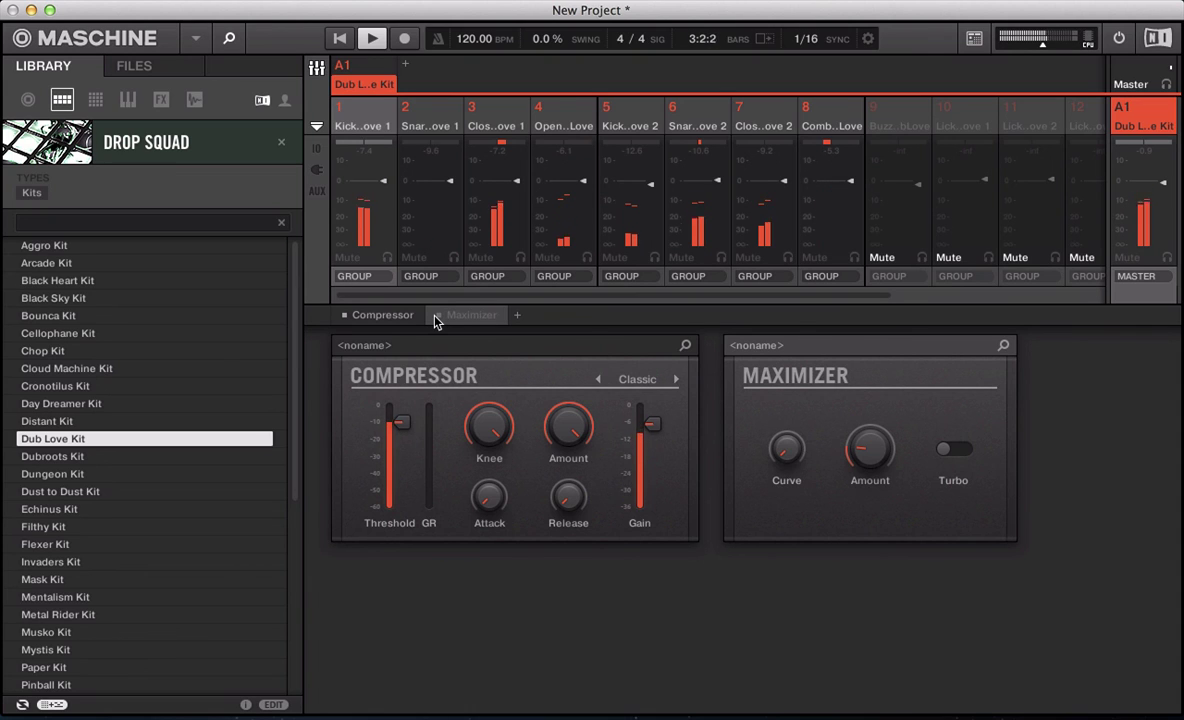
click(437, 315)
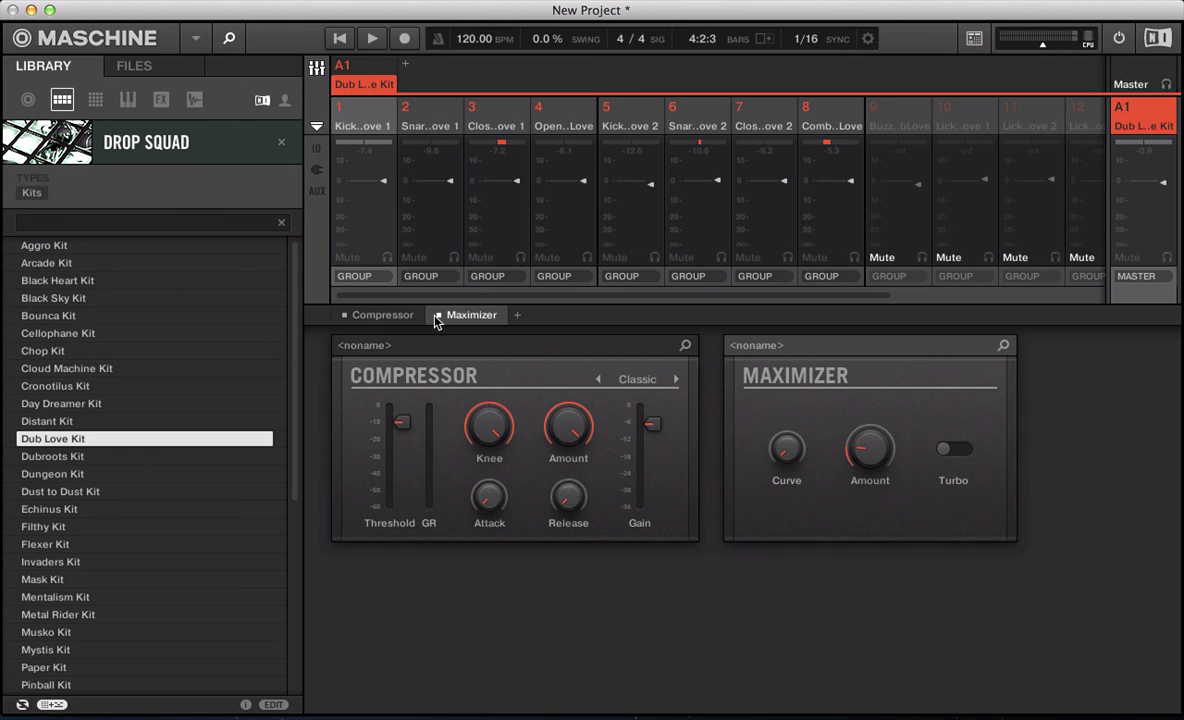
Bypass the first compressor in the effect chain, keeping the Maximizer enabled.
click(383, 315)
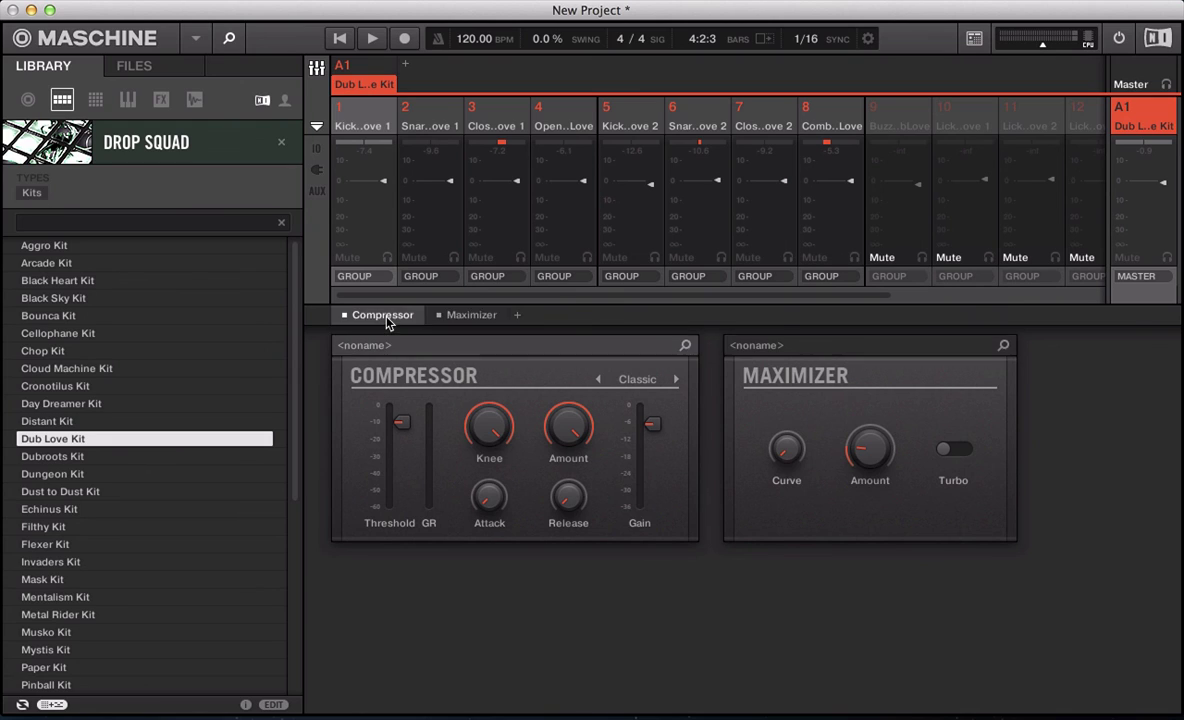
right_click(386, 320)
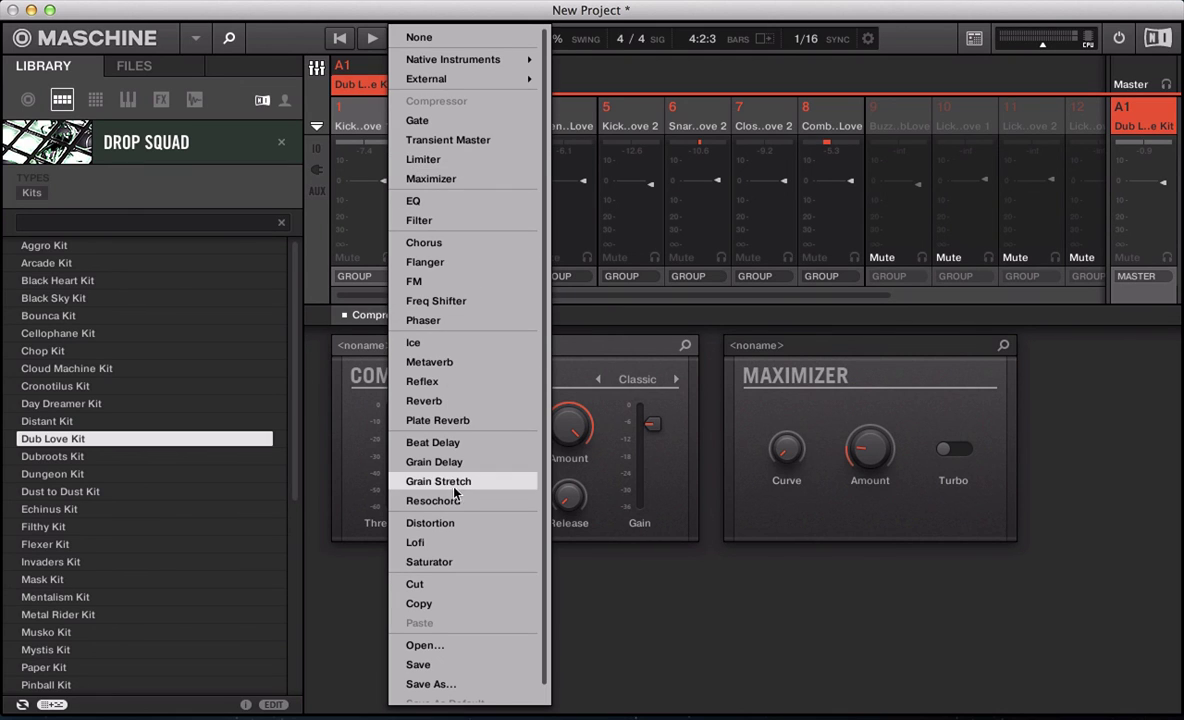
click(347, 291)
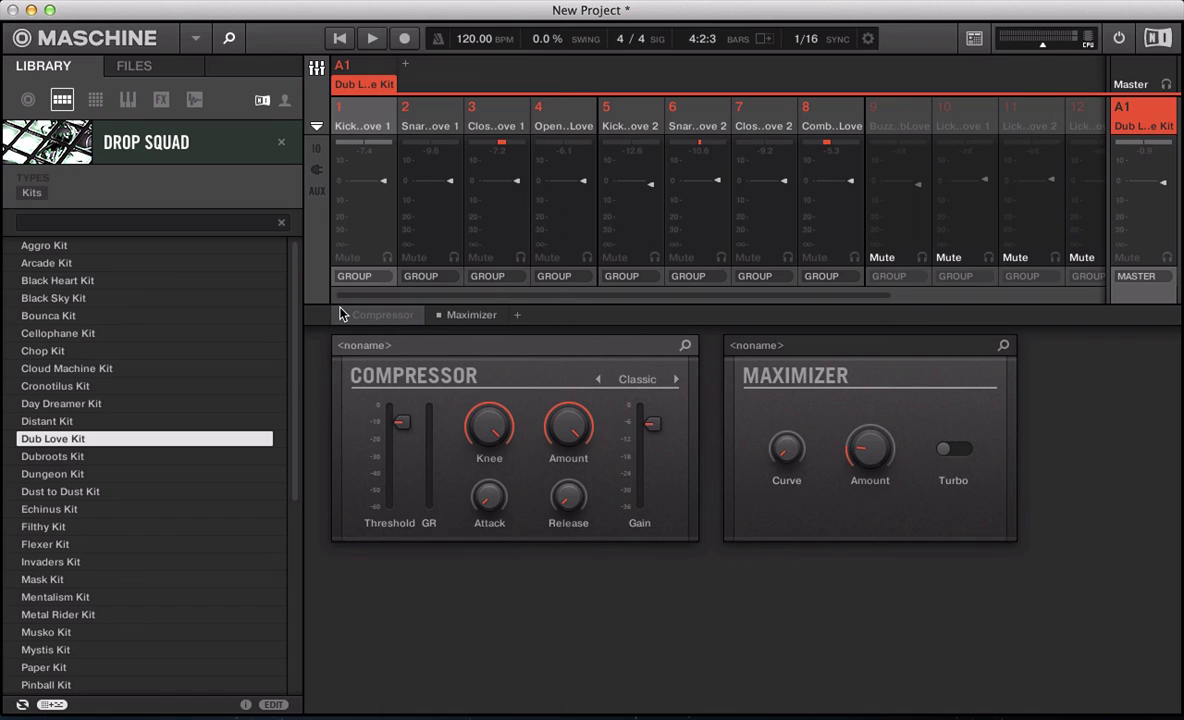